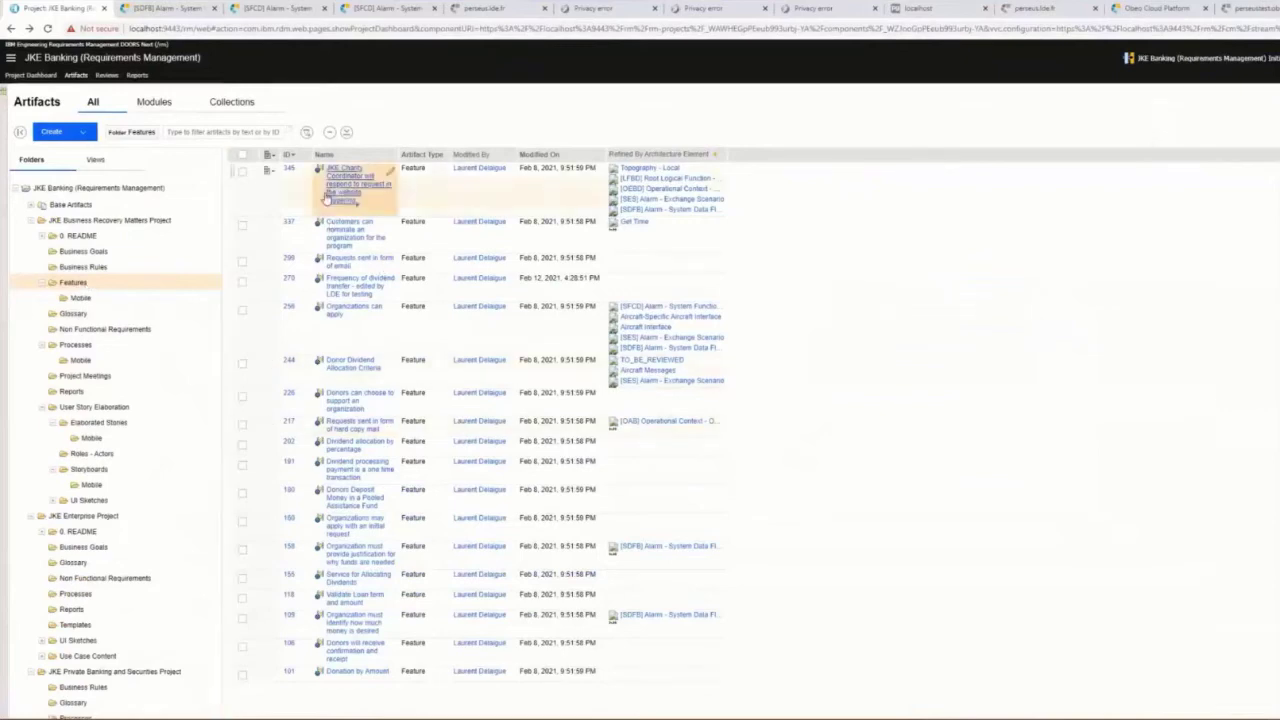
# Step: Show the Satisfied By Architecture Element and Traced By Architecture Element columns in the Features table
pyautogui.click(270, 157)
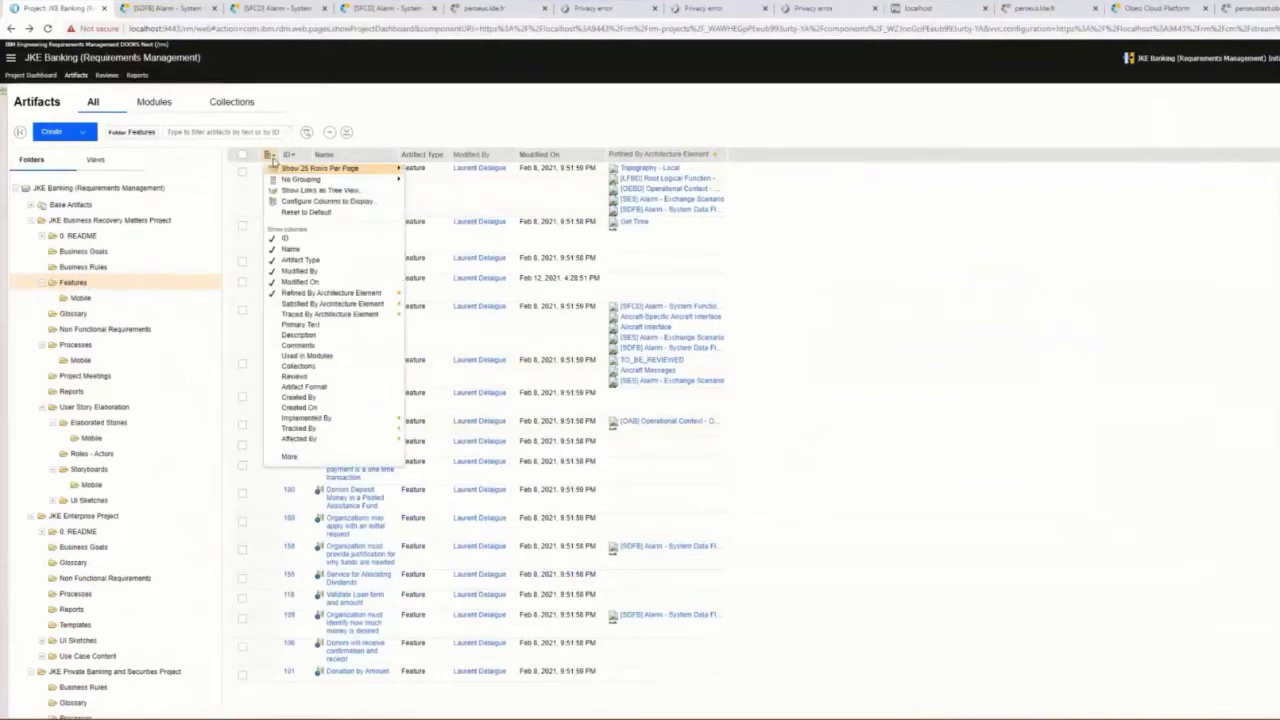
pyautogui.click(271, 306)
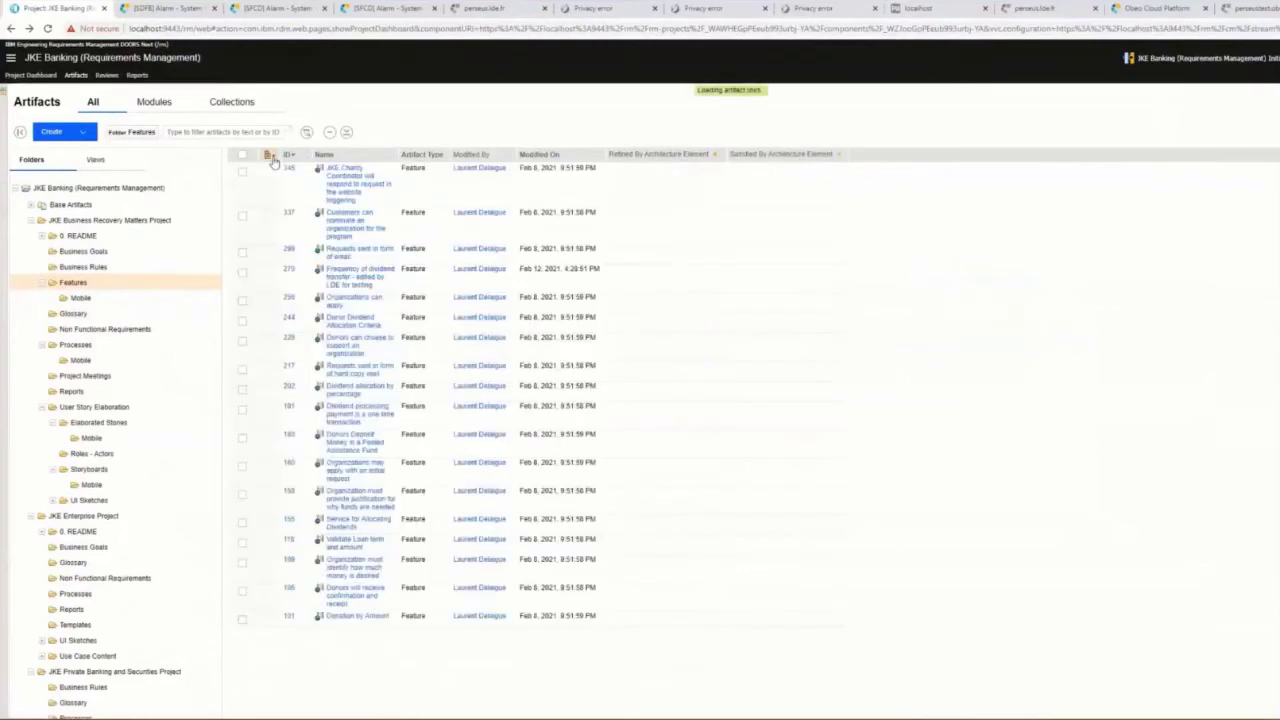
pyautogui.click(270, 157)
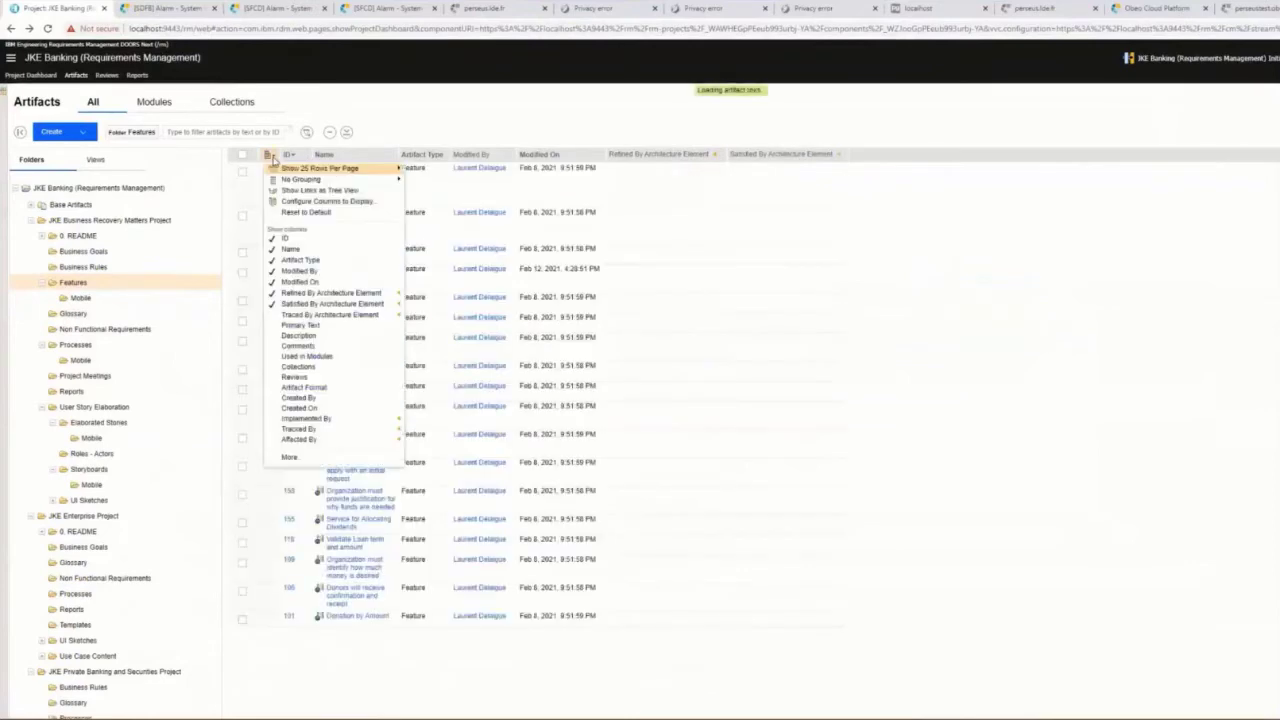
pyautogui.click(275, 316)
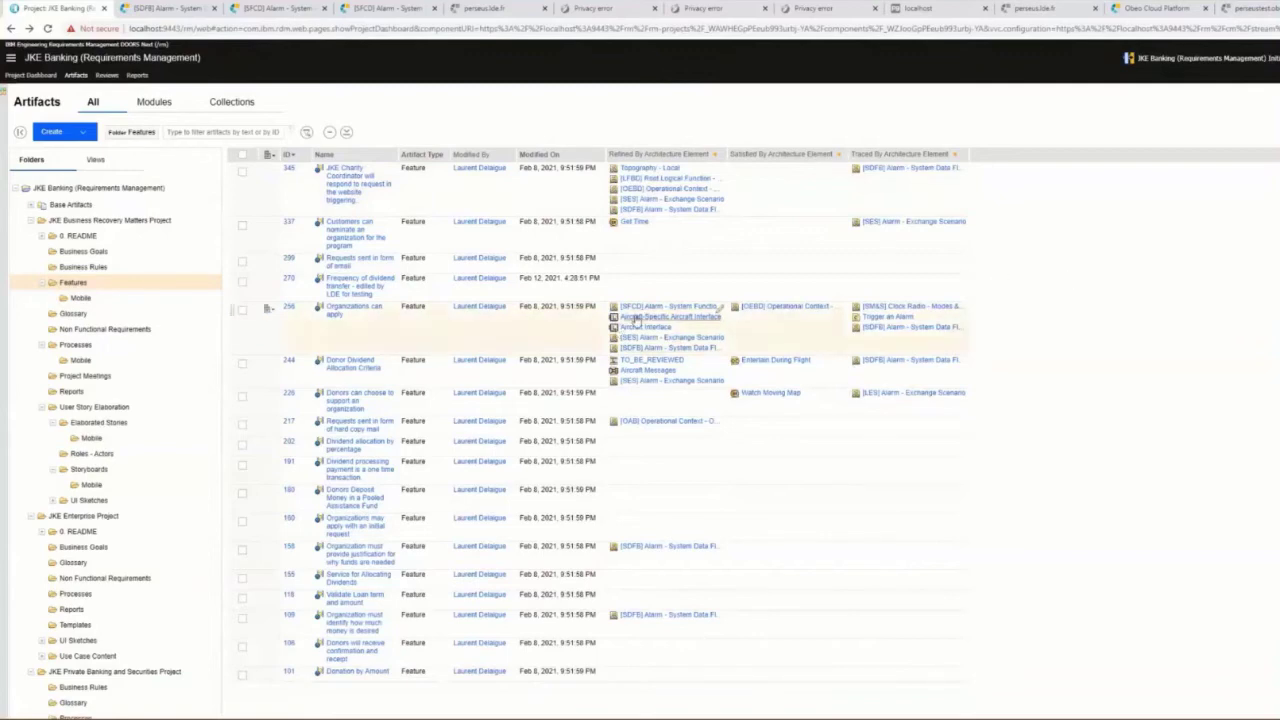
# Step: Preview the linked architecture elements while scrolling through the Features list
pyautogui.moveTo(636, 319)
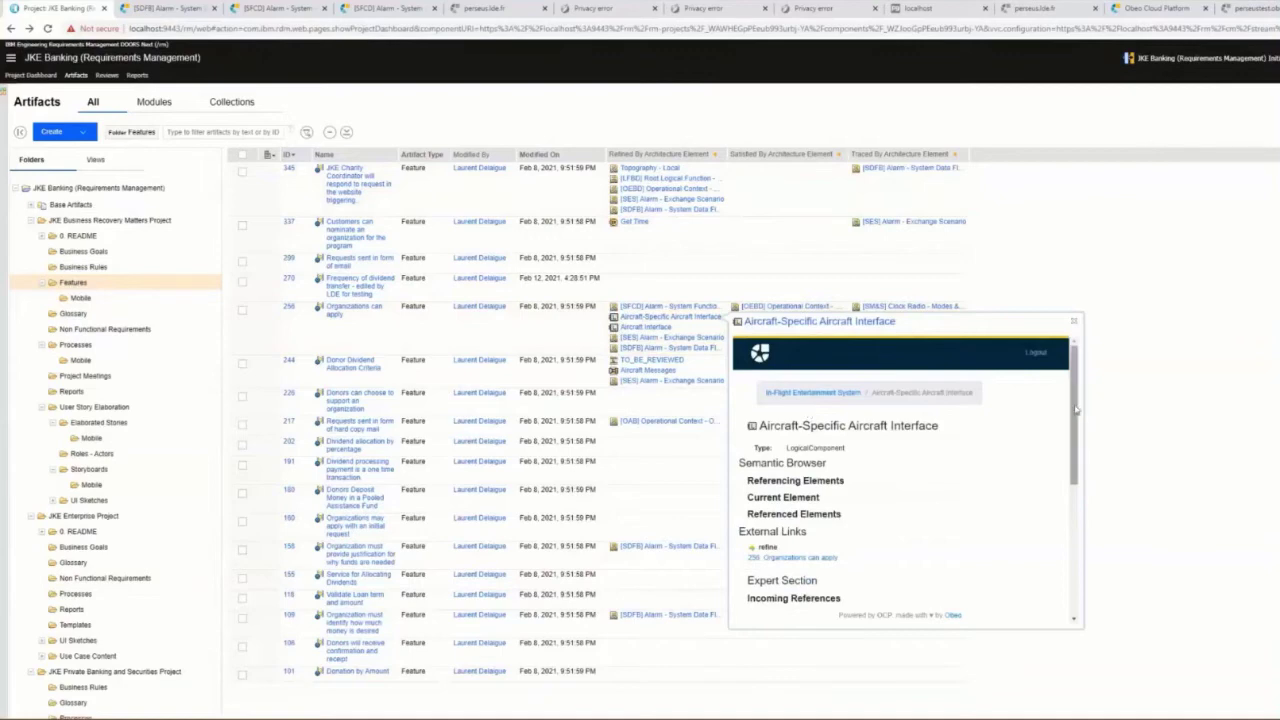
pyautogui.moveTo(1075, 407); pyautogui.dragTo(1140, 349)
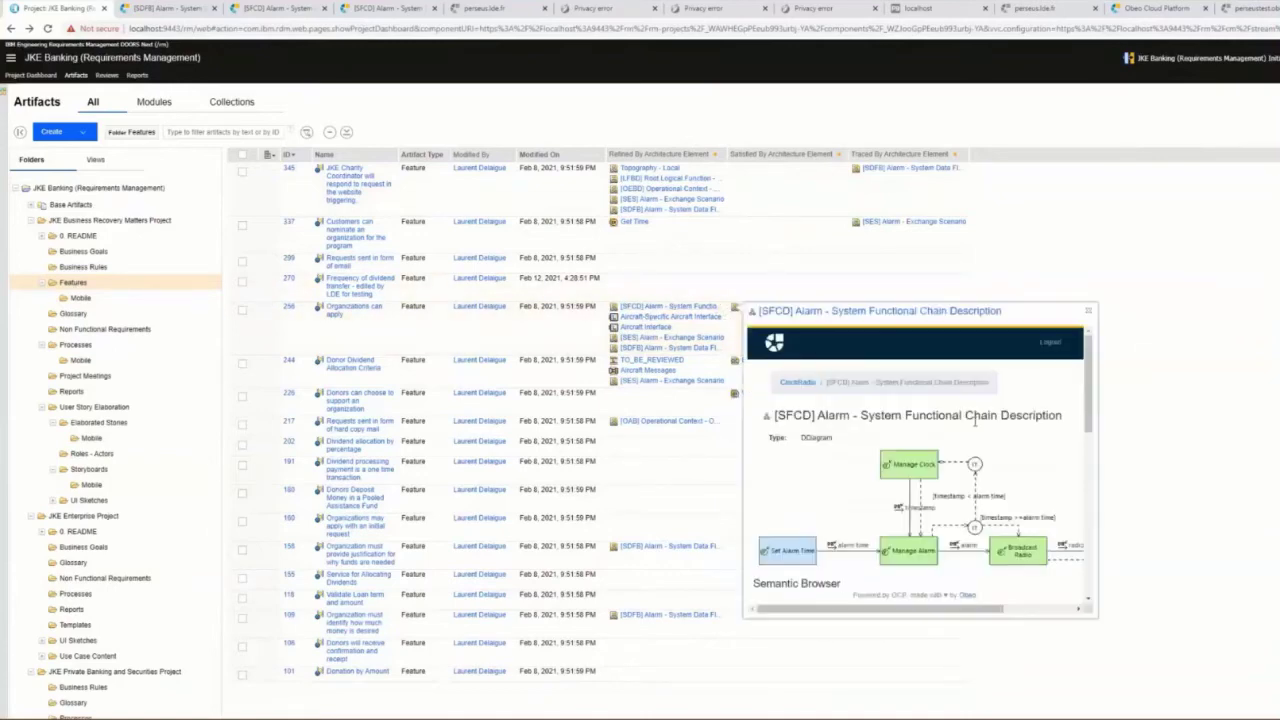
pyautogui.scroll(-2, 1087, 395)
pyautogui.scroll(2, 1083, 391)
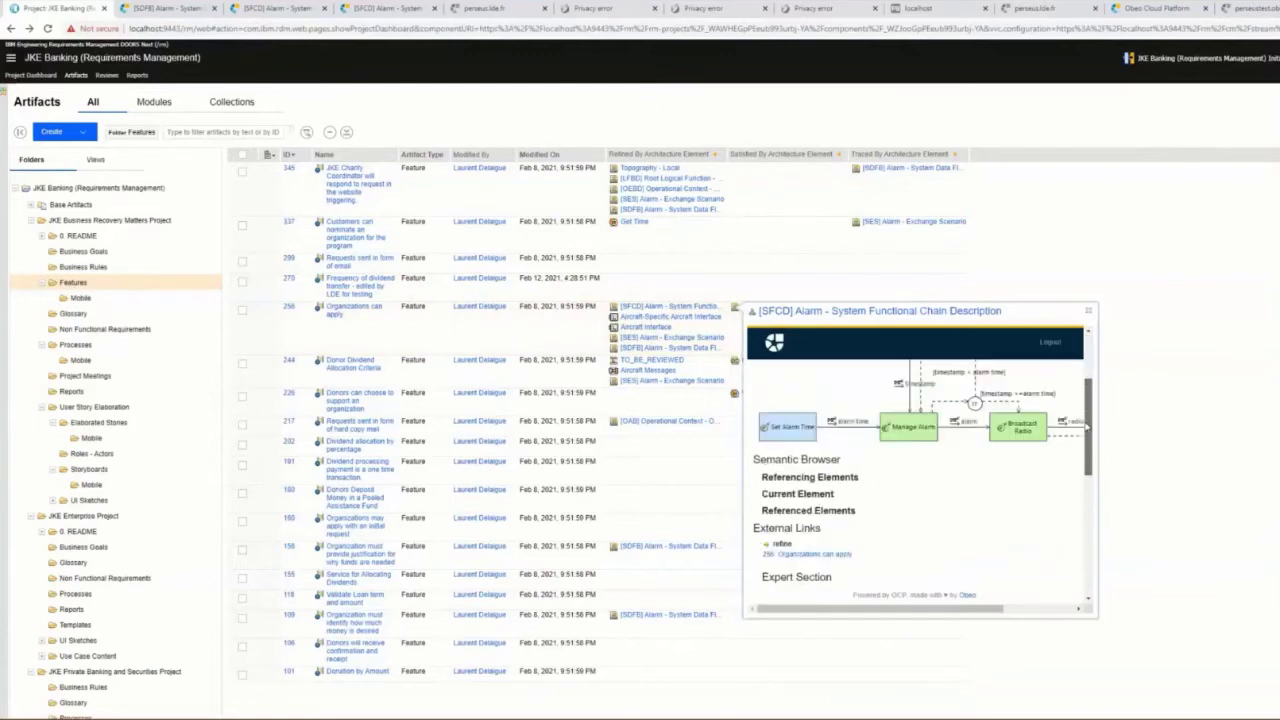
pyautogui.scroll(-2, 1084, 395)
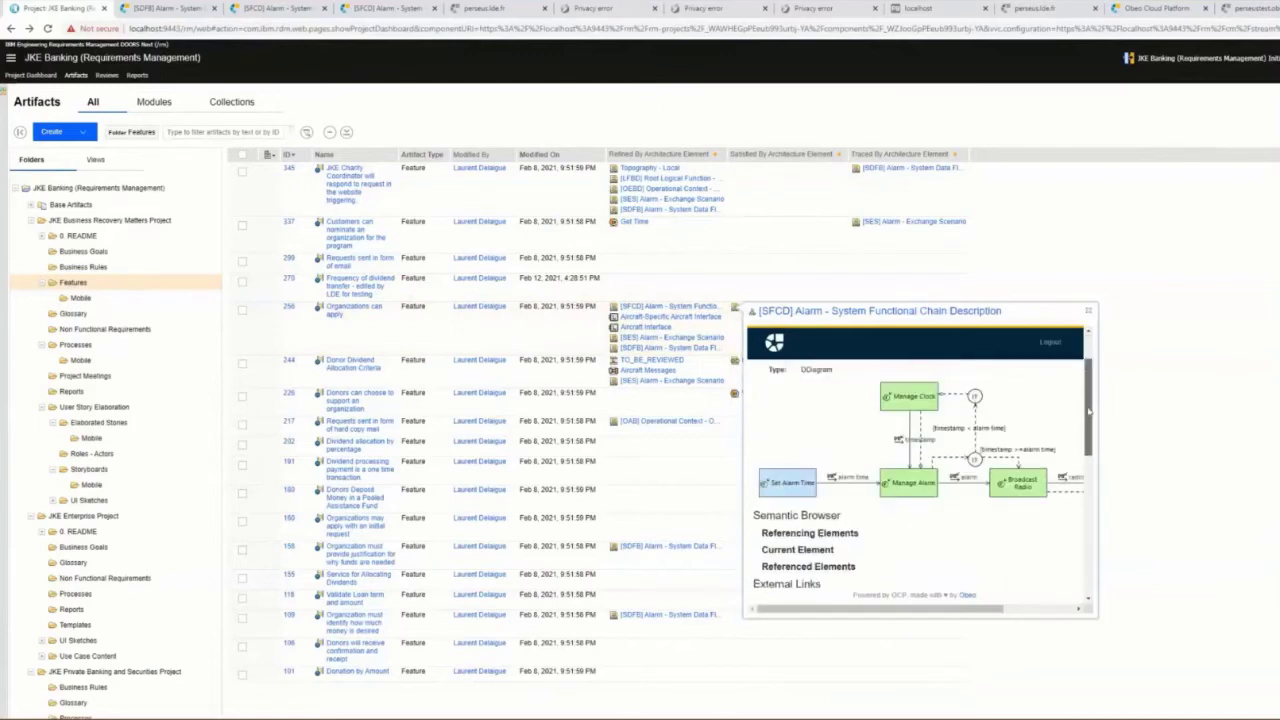
pyautogui.scroll(-3, 1089, 432)
pyautogui.scroll(-2, 1089, 445)
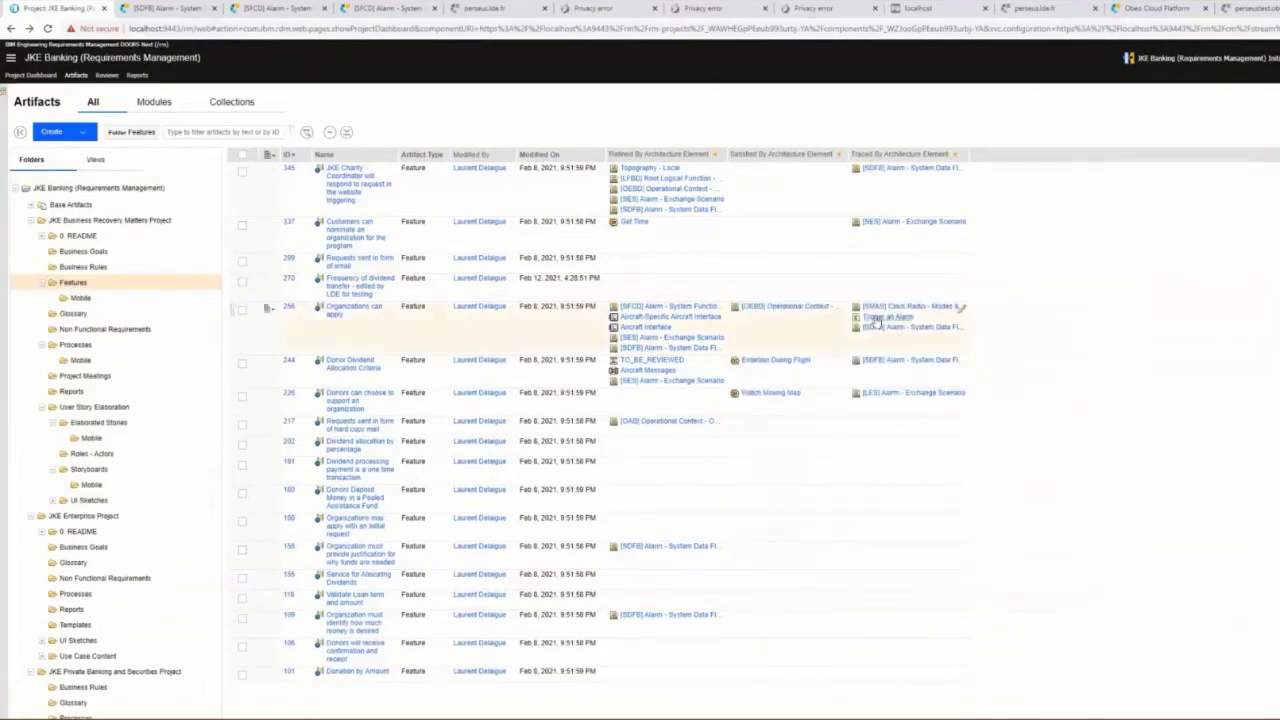
pyautogui.moveTo(876, 318)
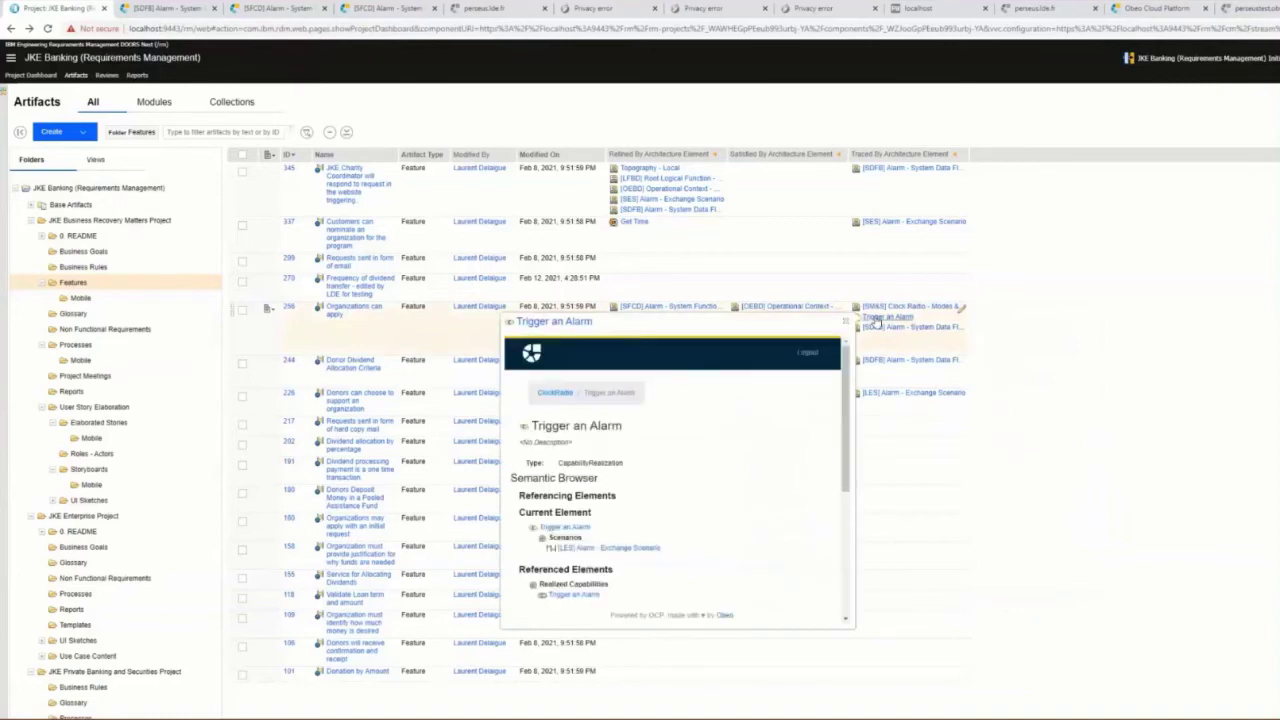
pyautogui.scroll(-4, 663, 436)
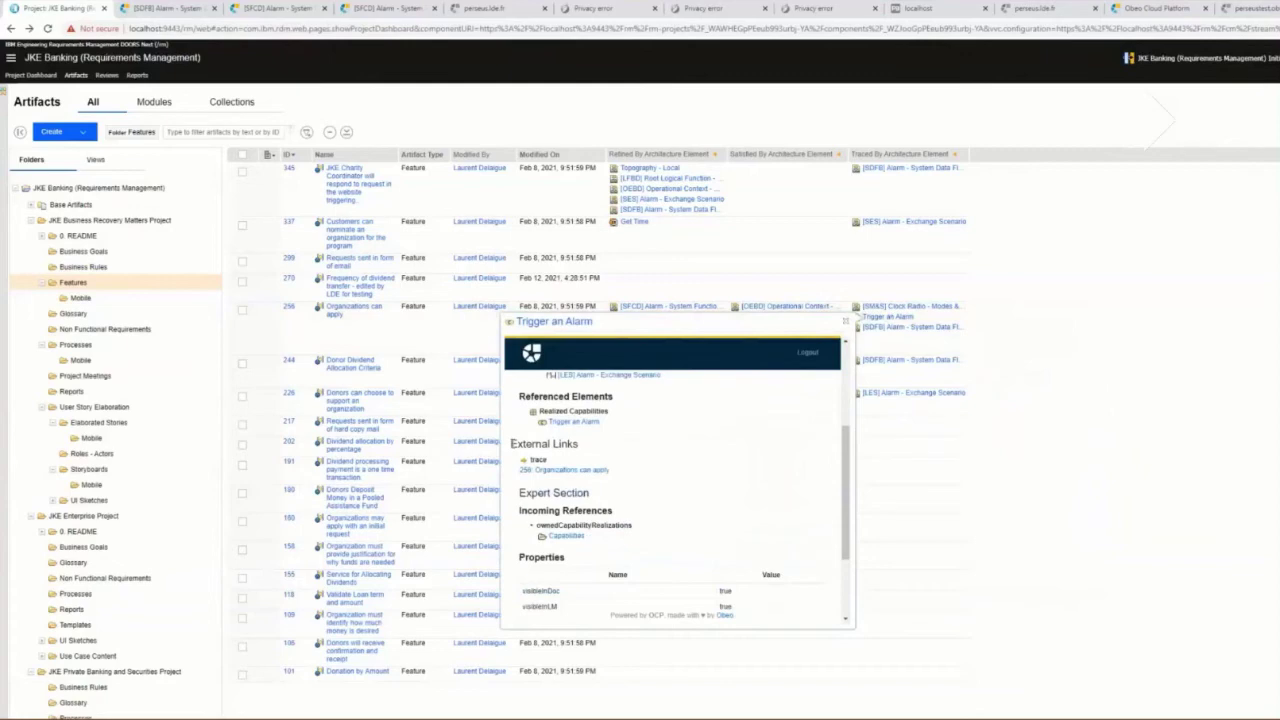
# Step: Inspect the preview's External Links trace entry, then open row 256's Trigger an Alarm in a new tab
pyautogui.moveTo(511, 443); pyautogui.dragTo(631, 471)
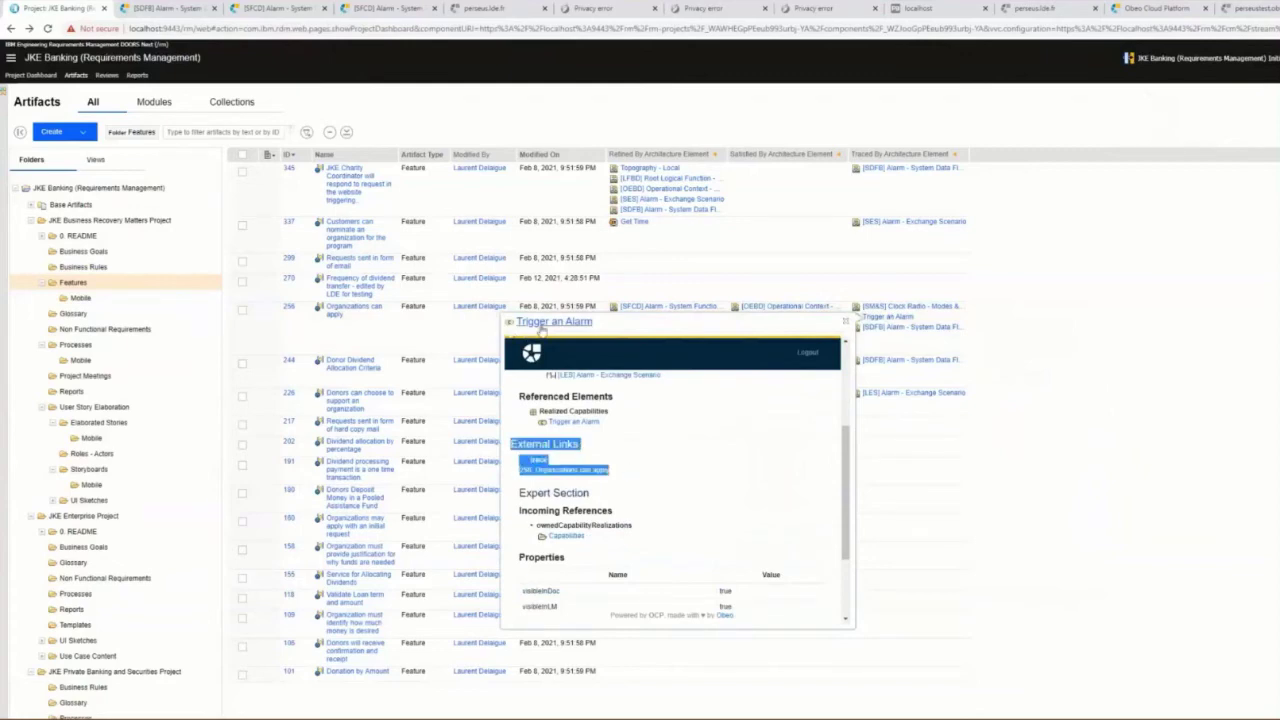
pyautogui.click(580, 459)
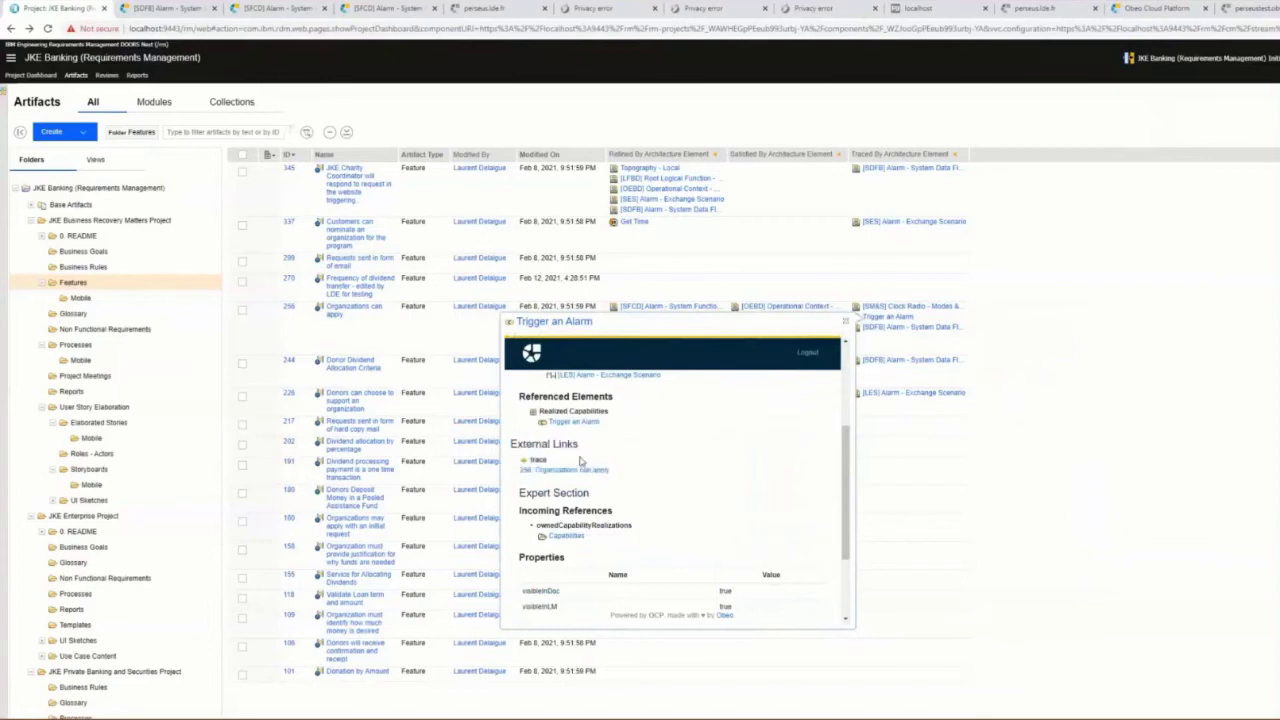
pyautogui.doubleClick(538, 459)
pyautogui.click(897, 317)
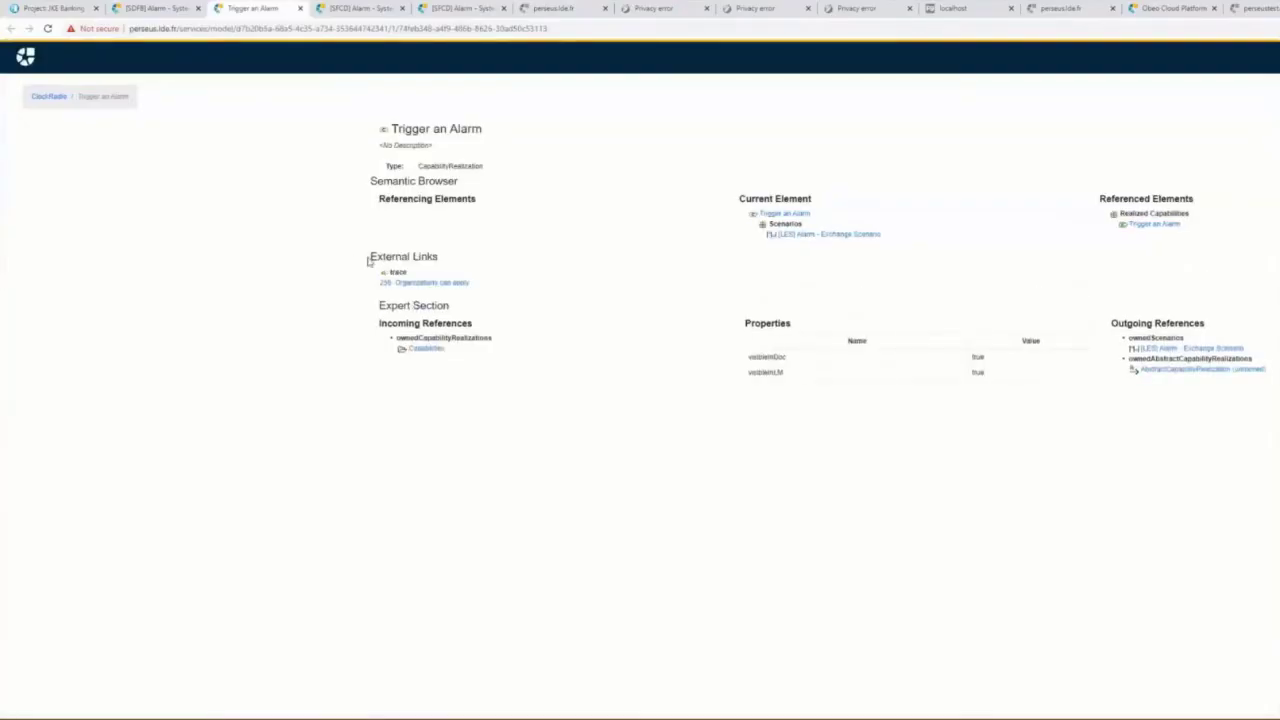
# Step: Open requirement '256: Organizations can apply' from External Links, then return to the artifact list tab
pyautogui.moveTo(370, 257); pyautogui.dragTo(484, 287)
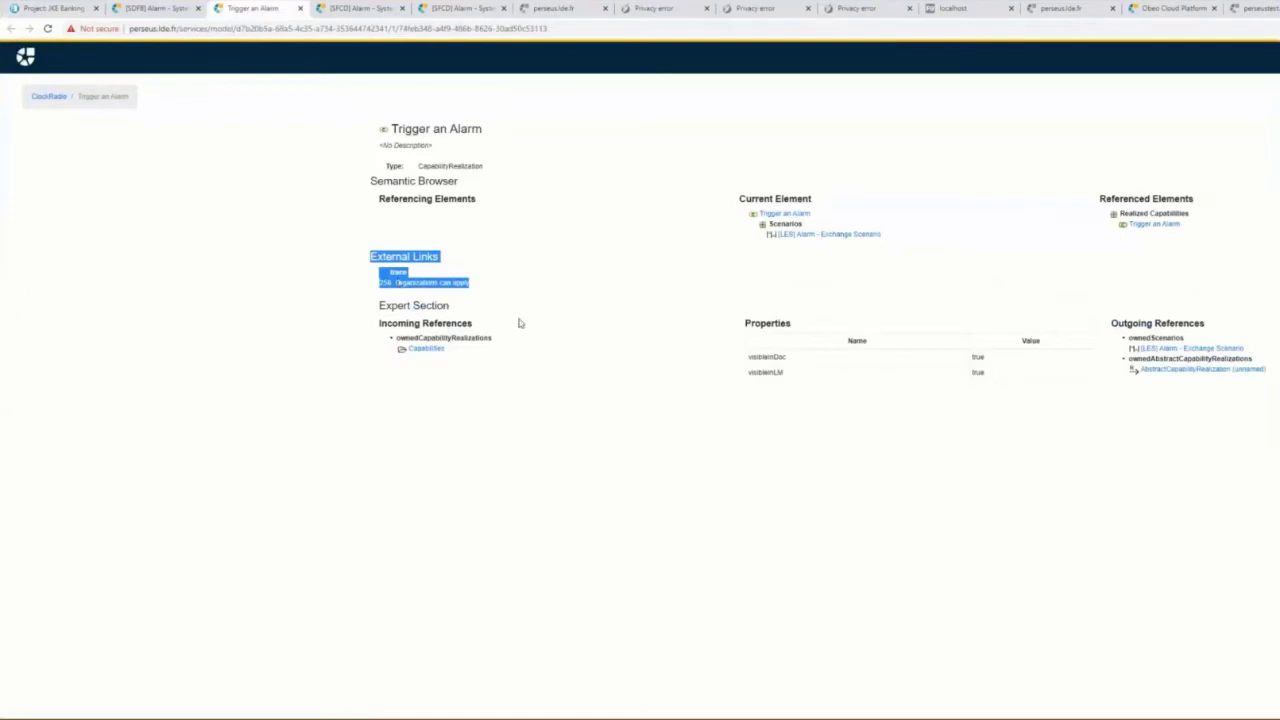
pyautogui.click(414, 284)
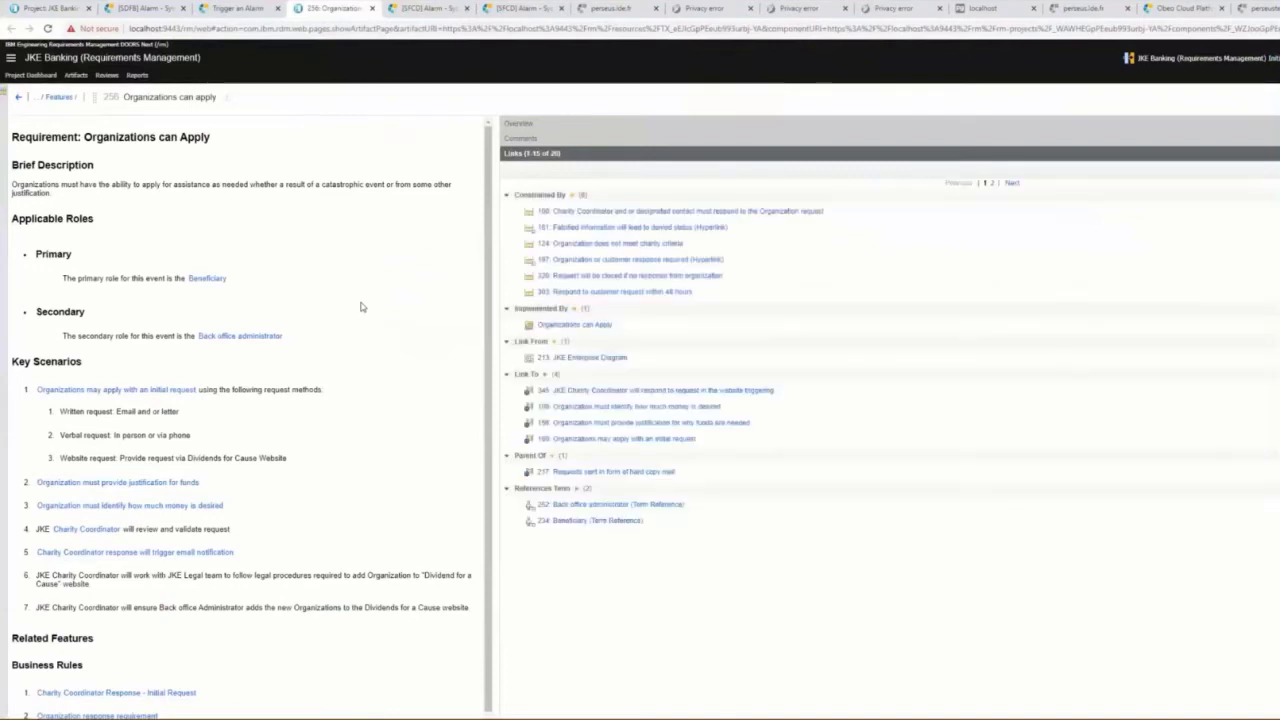
pyautogui.hotkey('ctrl', '1')
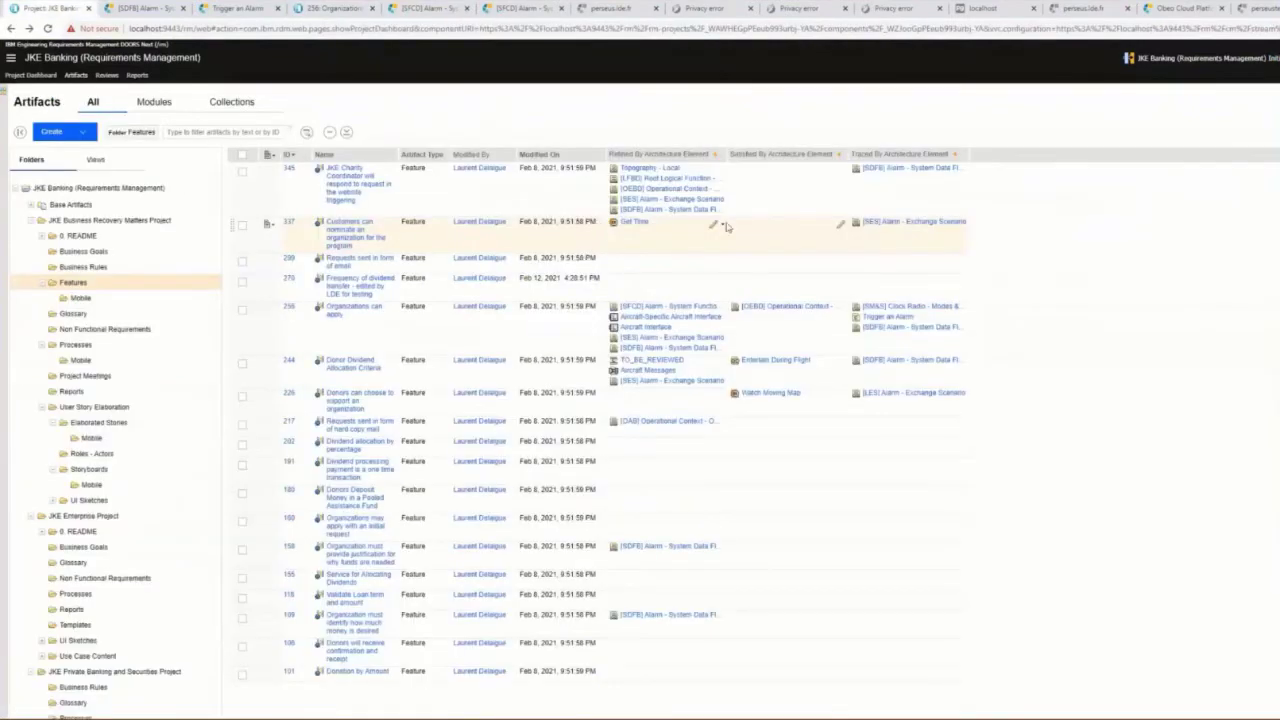
# Step: Add a Refined By link from feature 337 to the AlarmClock DDiagram '[LFBD] Root Logical Function'
pyautogui.click(716, 224)
pyautogui.click(739, 238)
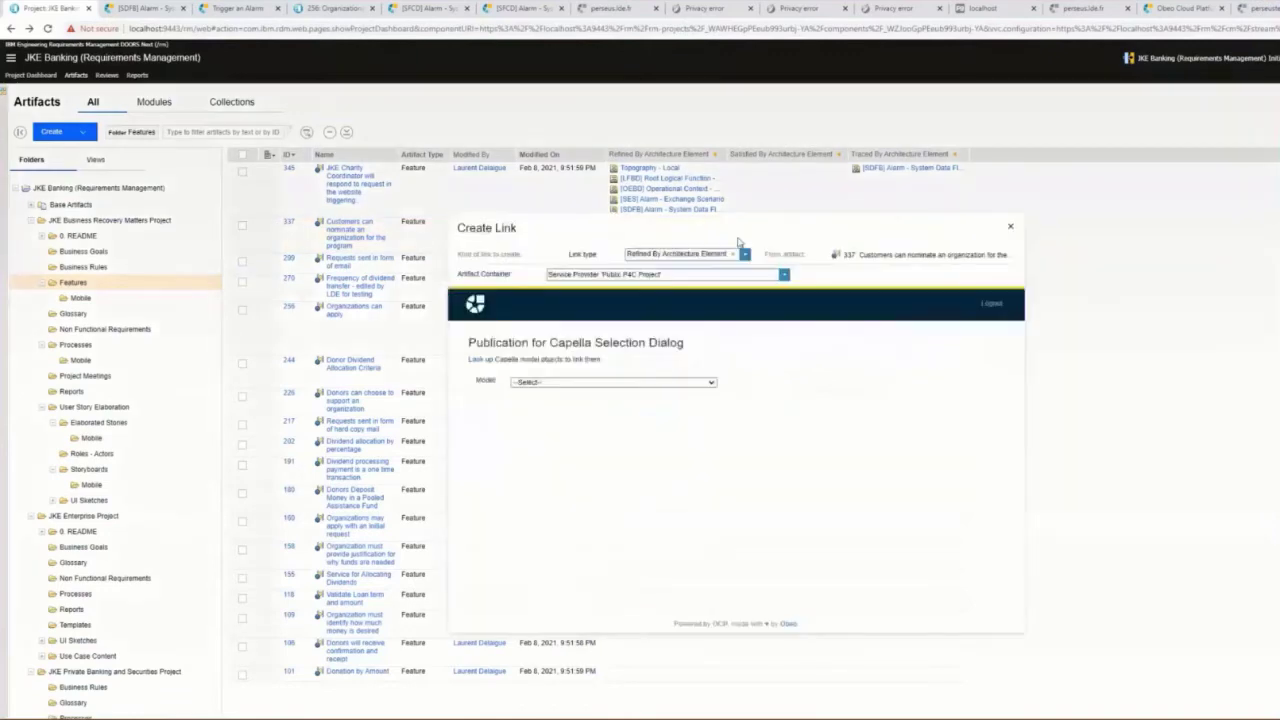
pyautogui.click(712, 384)
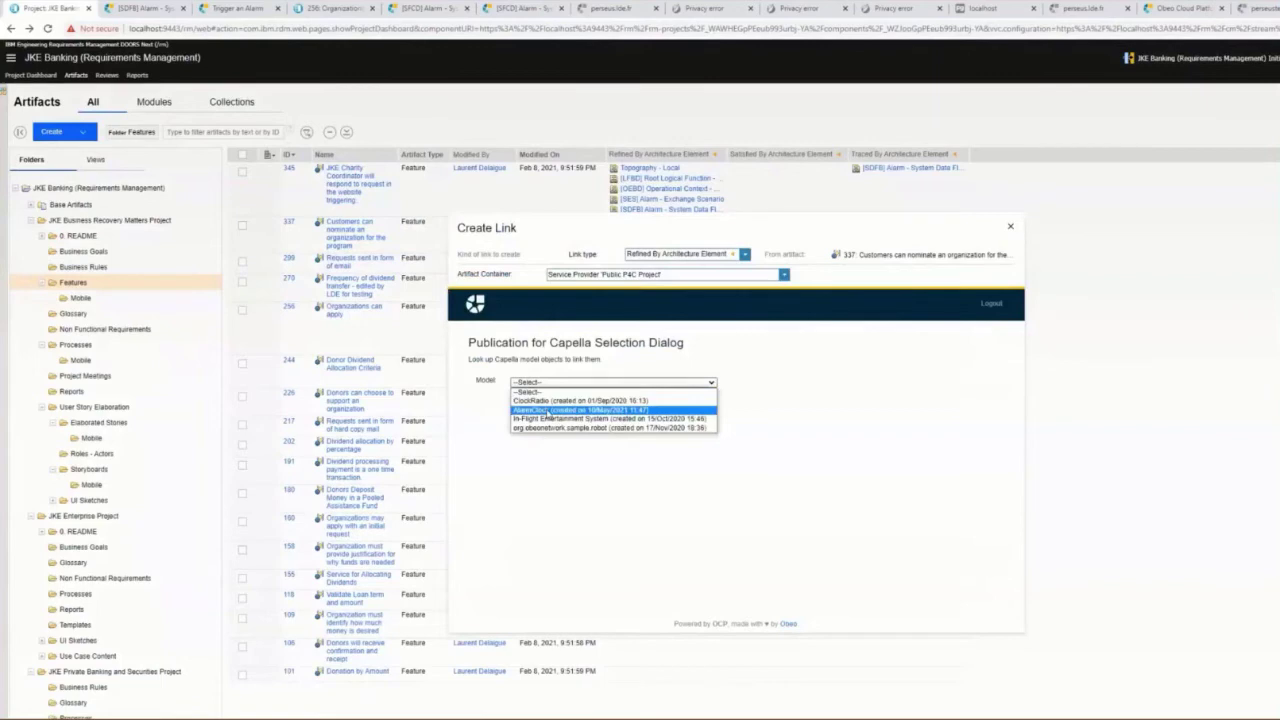
pyautogui.click(548, 411)
pyautogui.click(632, 399)
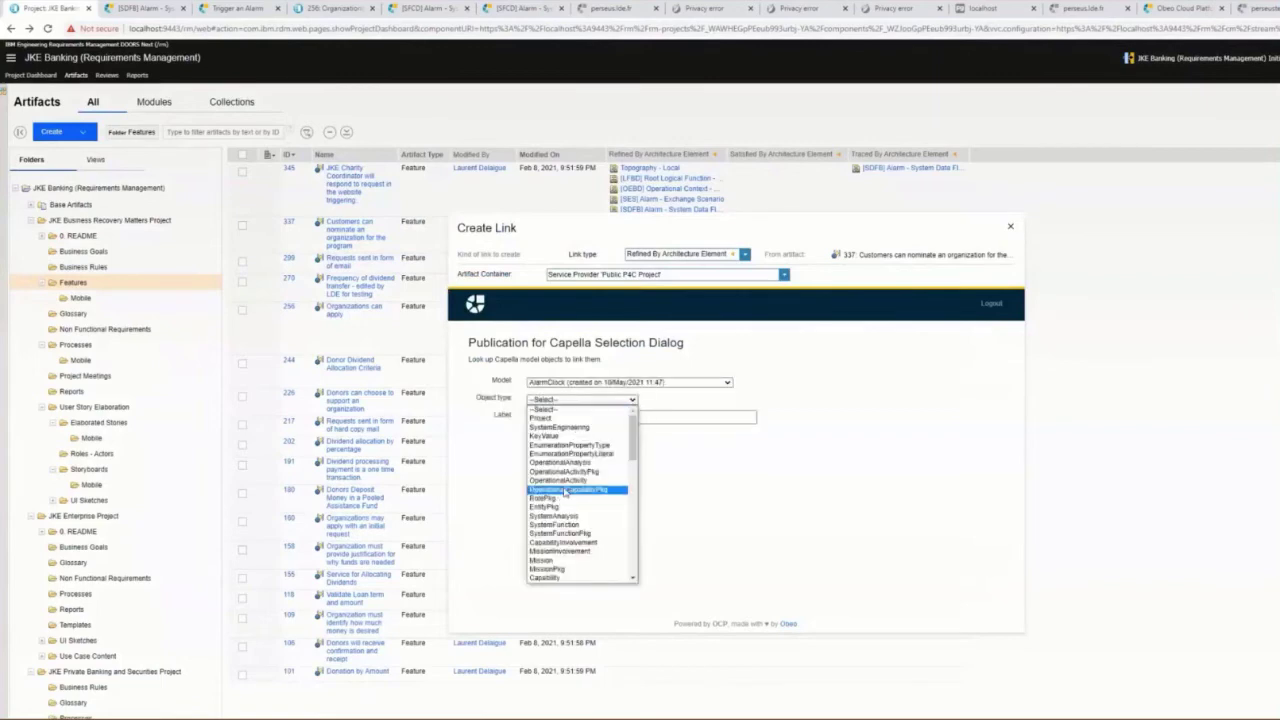
pyautogui.scroll(-3, 565, 492)
pyautogui.click(570, 577)
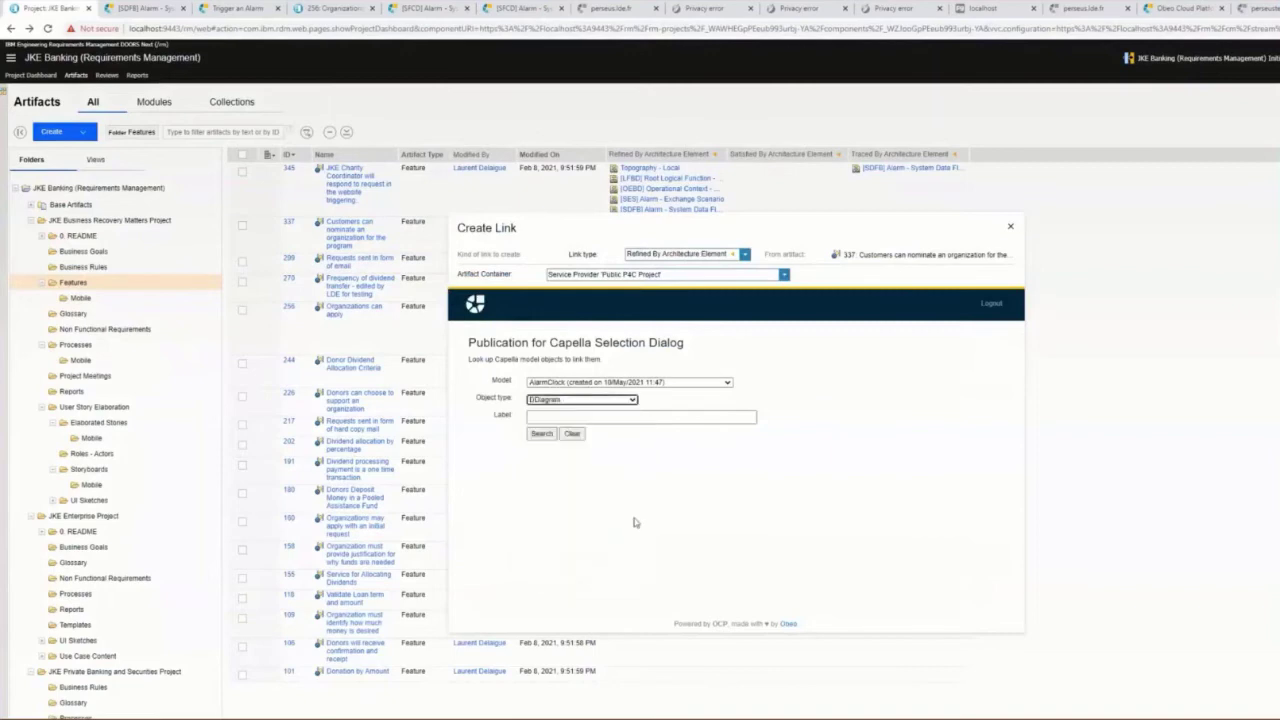
pyautogui.click(541, 433)
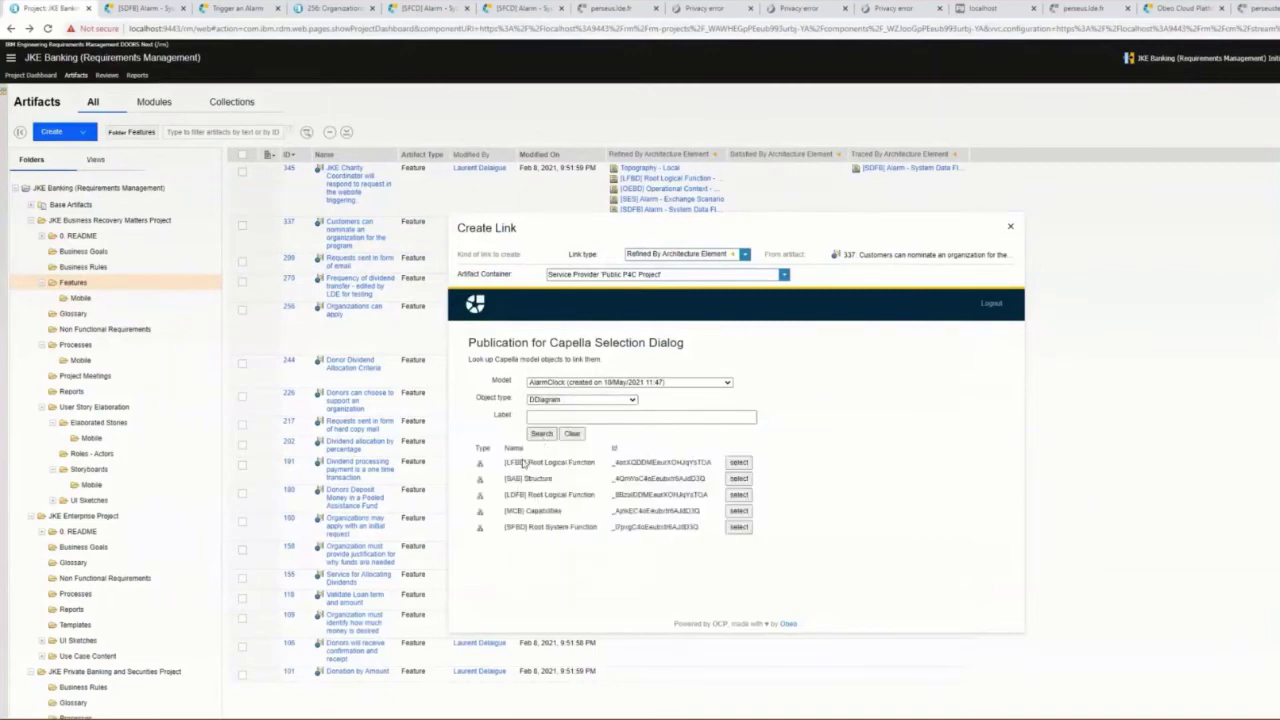
pyautogui.click(738, 462)
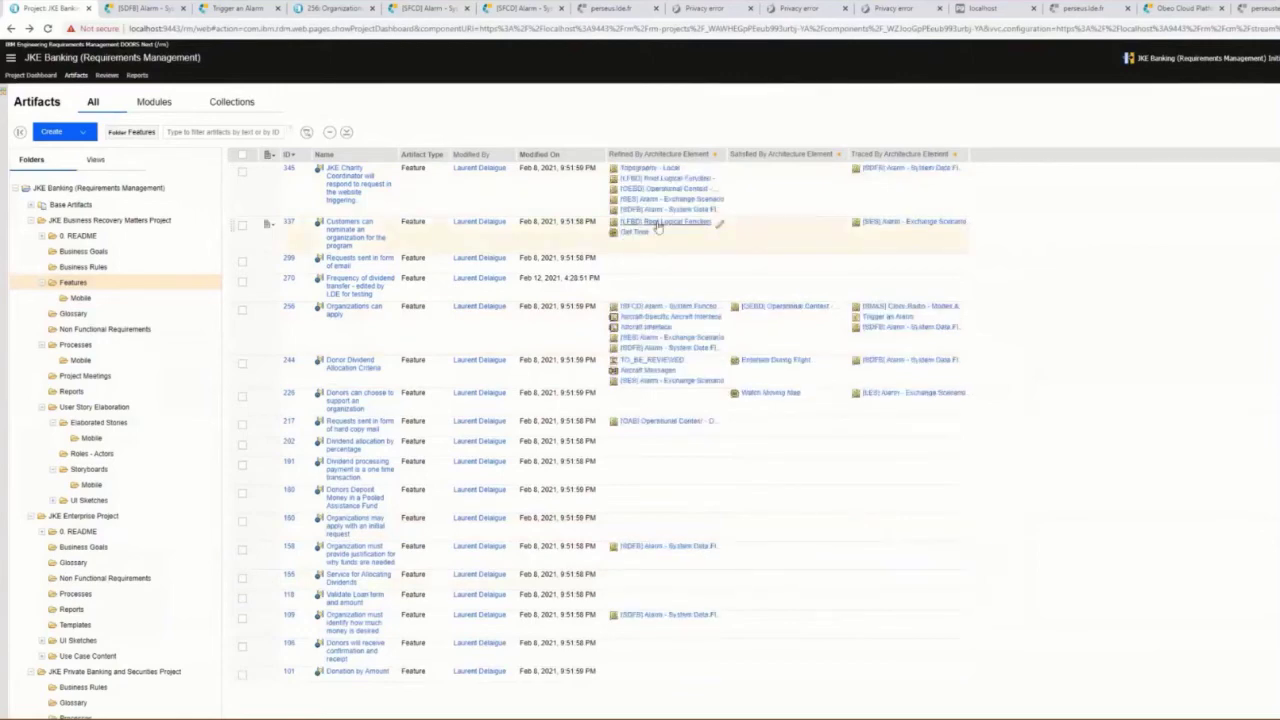
# Step: Highlight Root Logical Function's External Links refine entry to 337, then exit full-screen playback
pyautogui.moveTo(658, 227)
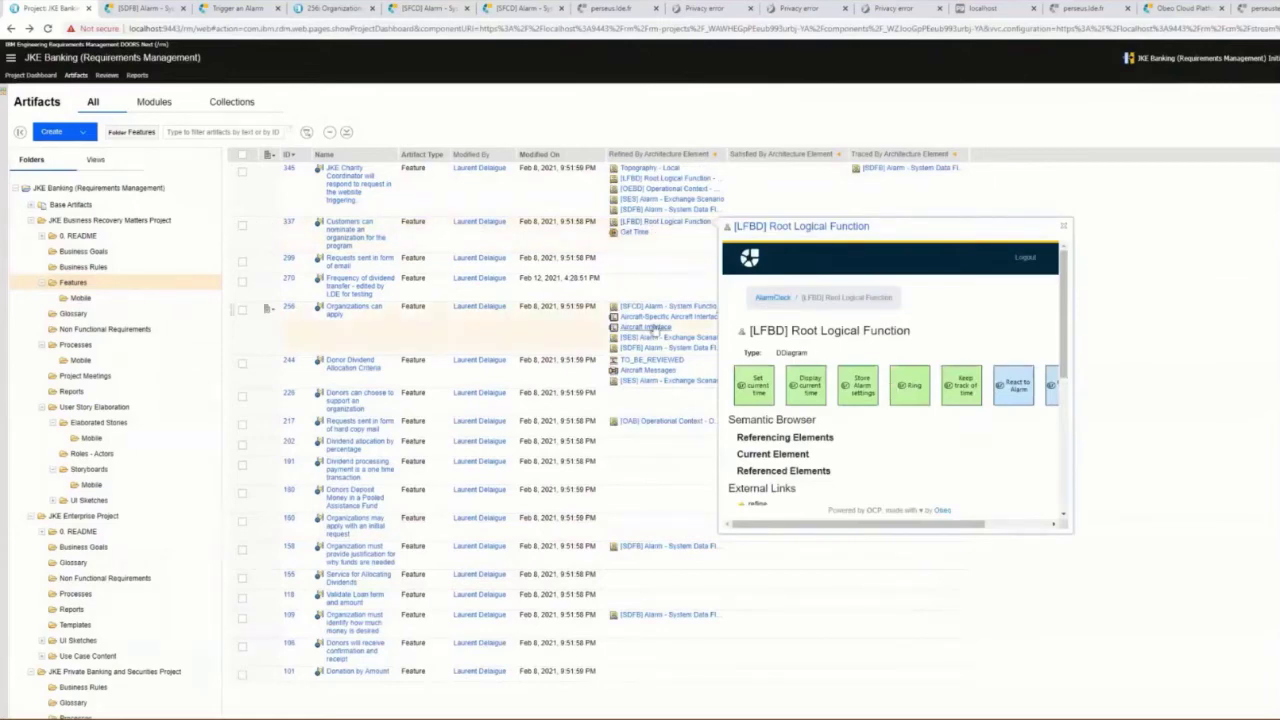
pyautogui.scroll(-2, 873, 357)
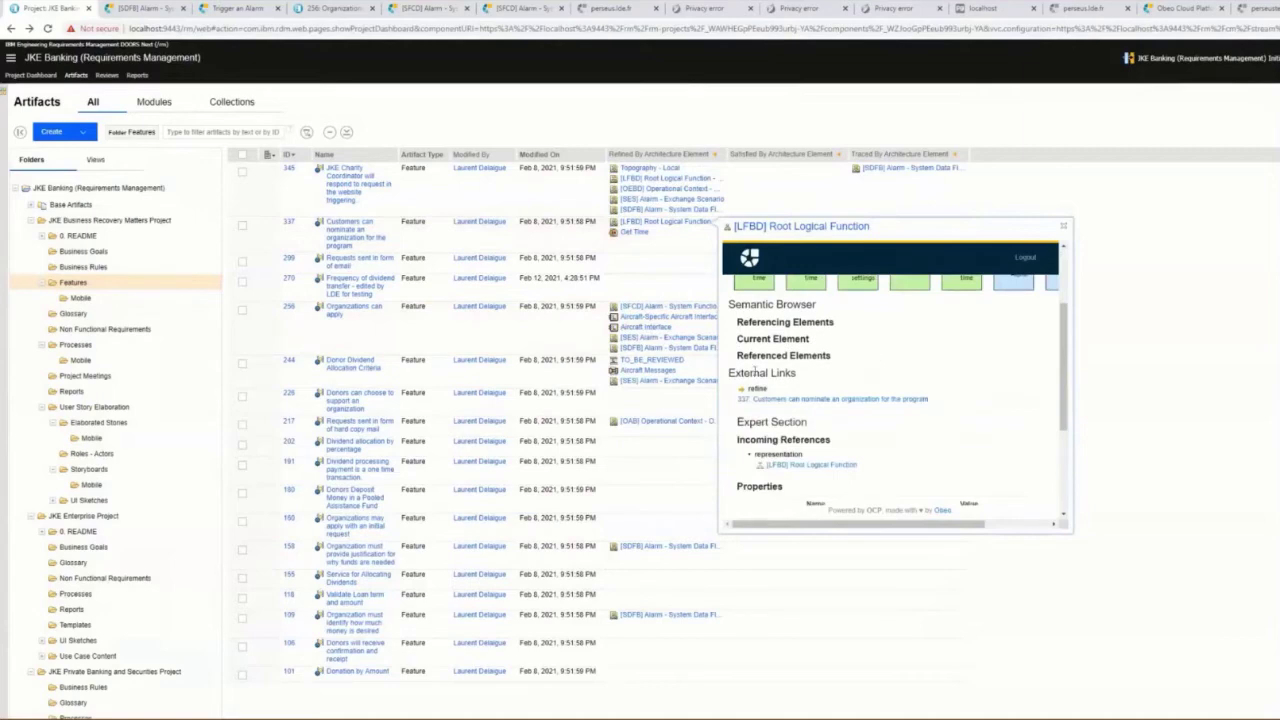
pyautogui.moveTo(730, 373); pyautogui.dragTo(942, 403)
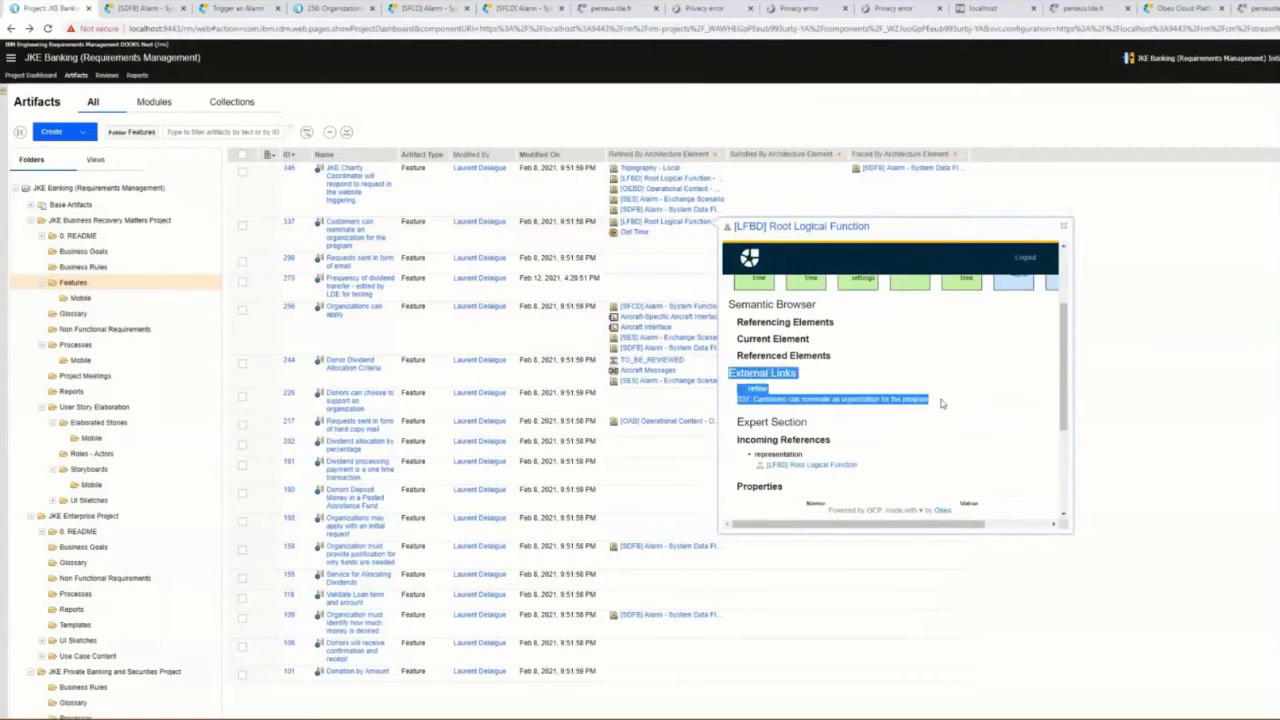
pyautogui.click(857, 345)
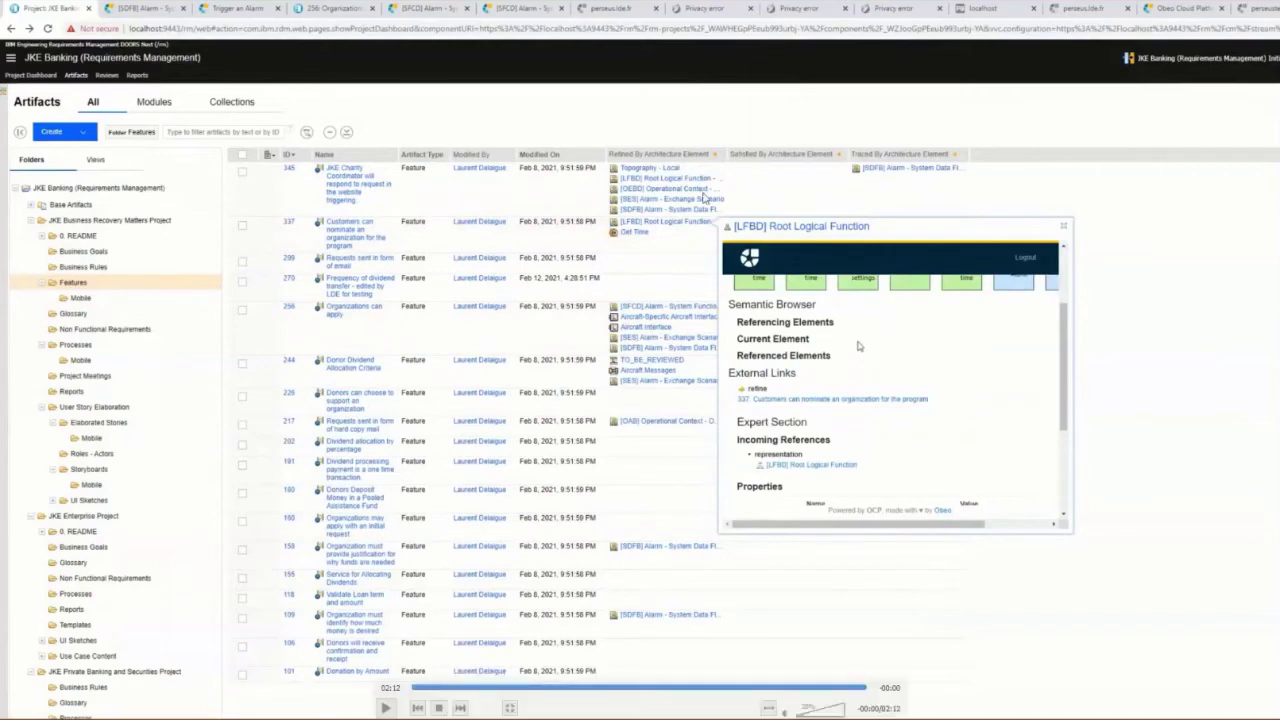
pyautogui.press('Escape')
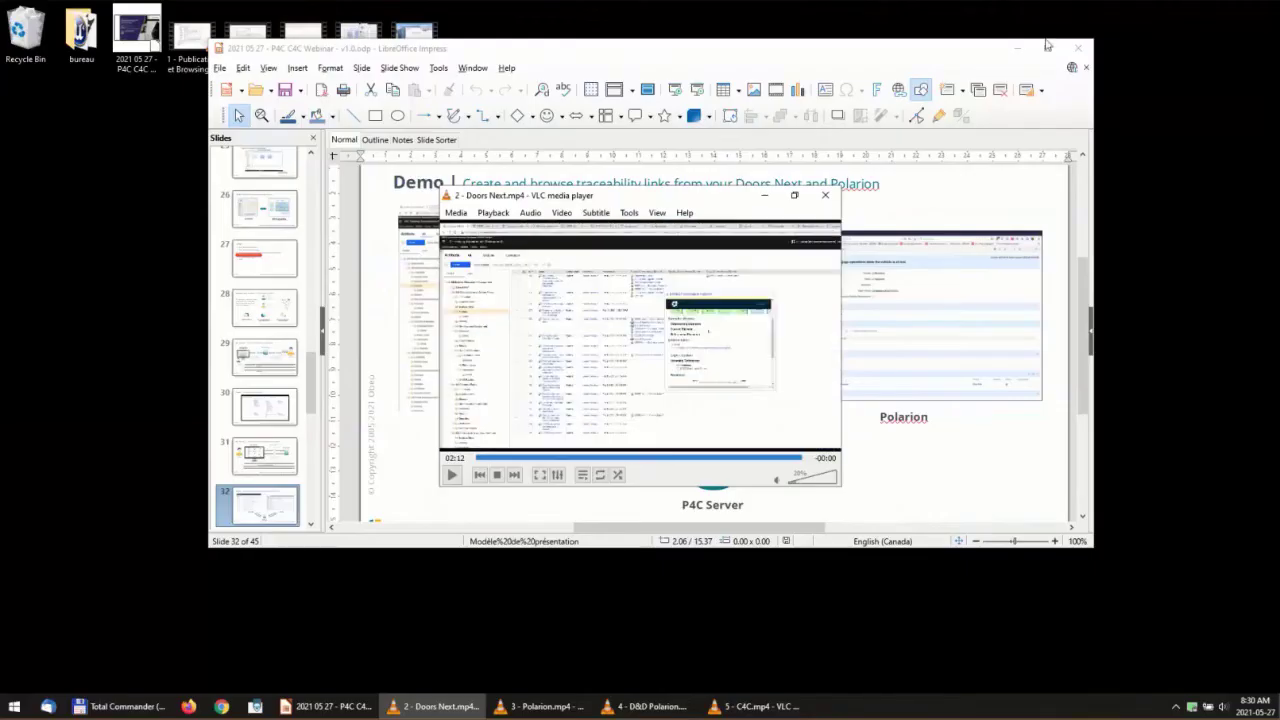
# Step: Close the Doors Next demo video and play Polarion.mp4 full screen
pyautogui.click(825, 195)
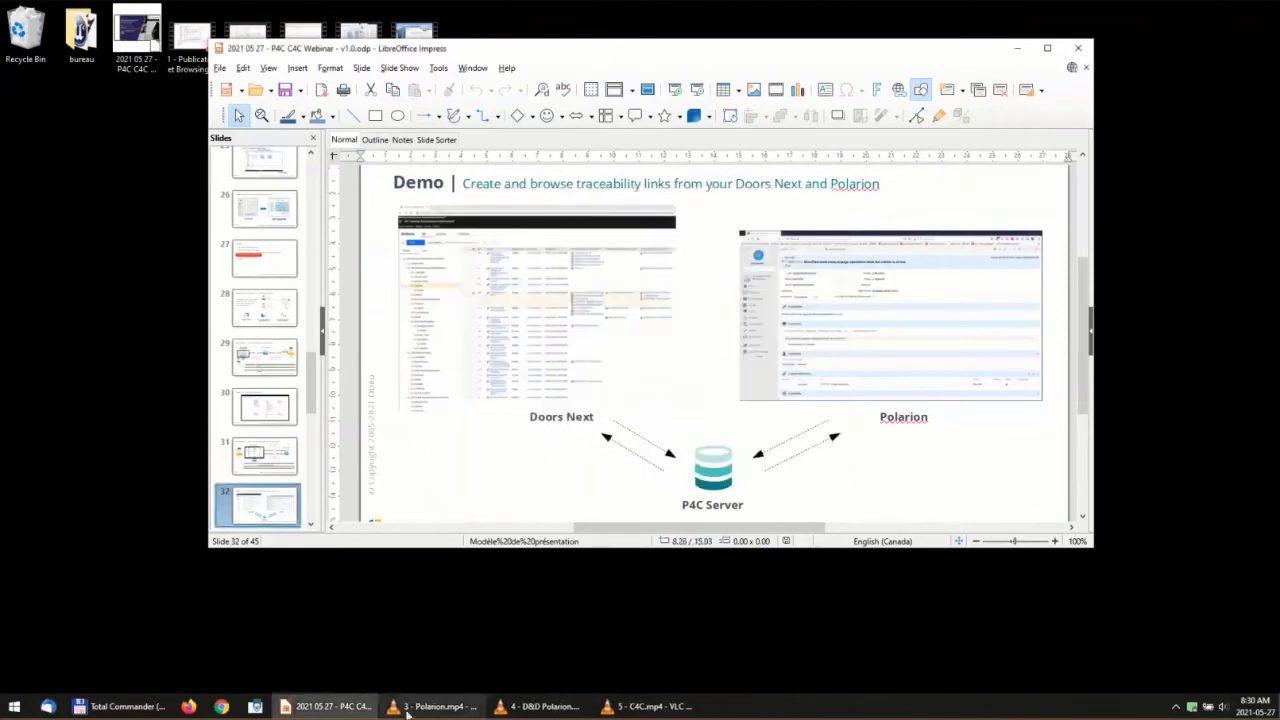
pyautogui.click(406, 713)
pyautogui.doubleClick(149, 406)
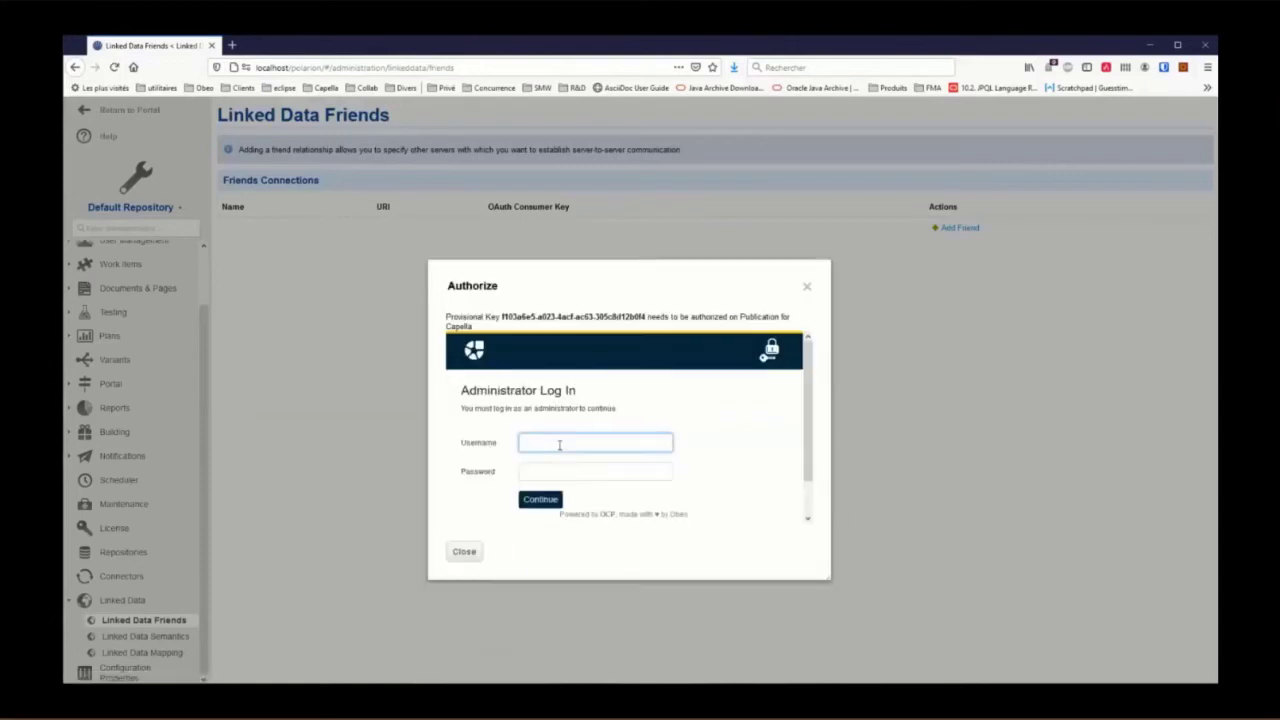
# Step: Log in to Polarion with the administrator account
pyautogui.write('in')
pyautogui.press('Tab')
pyautogui.write('adm')
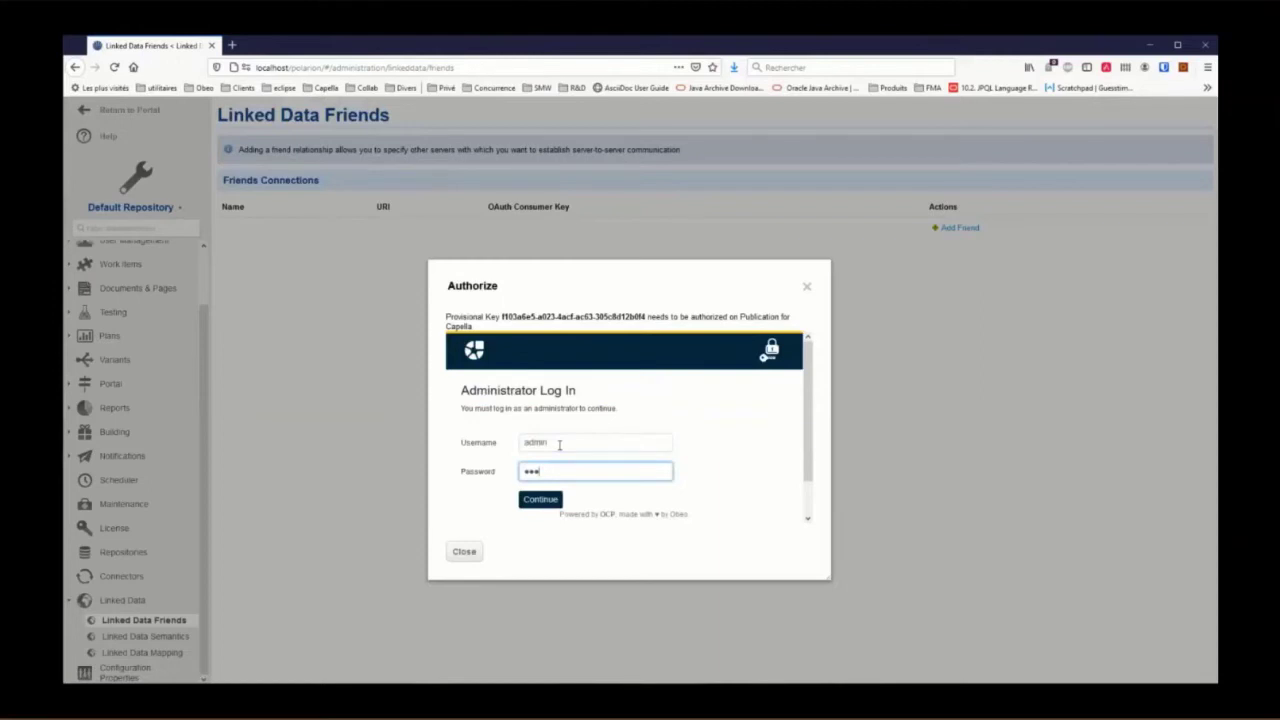
pyautogui.write('in')
pyautogui.click(545, 502)
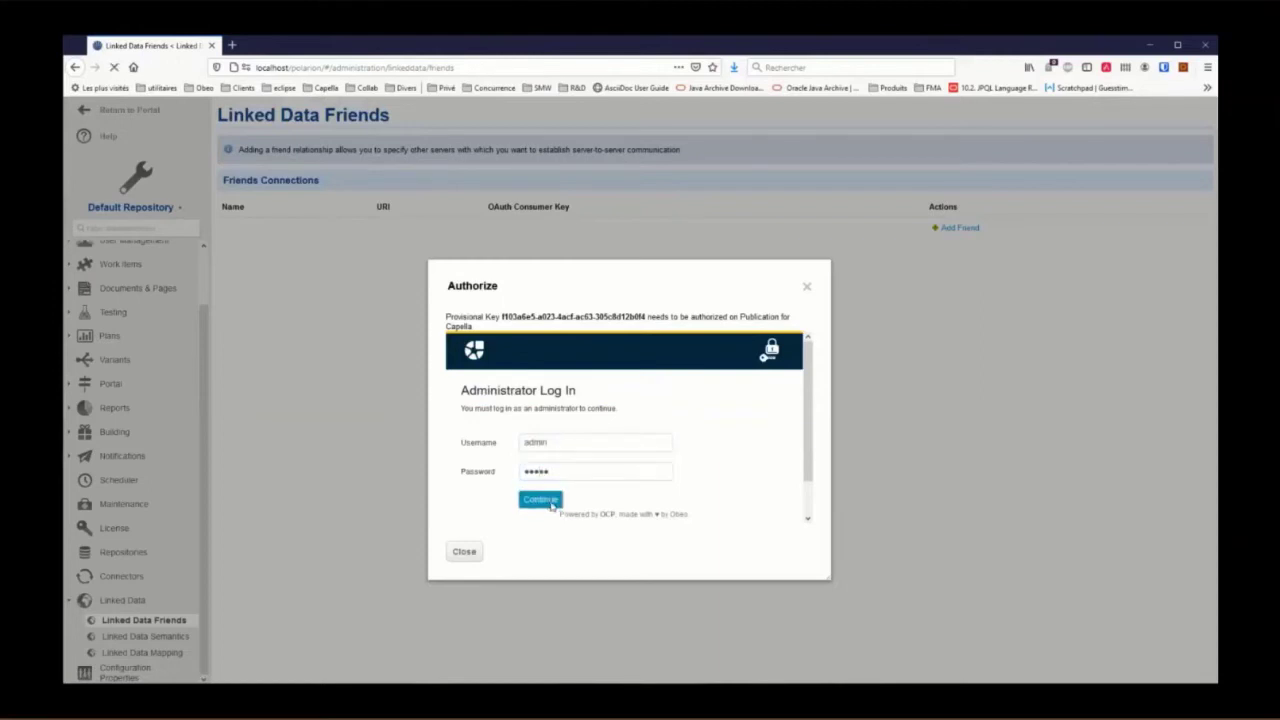
# Step: Allow the consumer renamed 'Polarion on localhost', close the dialog and return to the portal home
pyautogui.moveTo(522, 413); pyautogui.dragTo(644, 414)
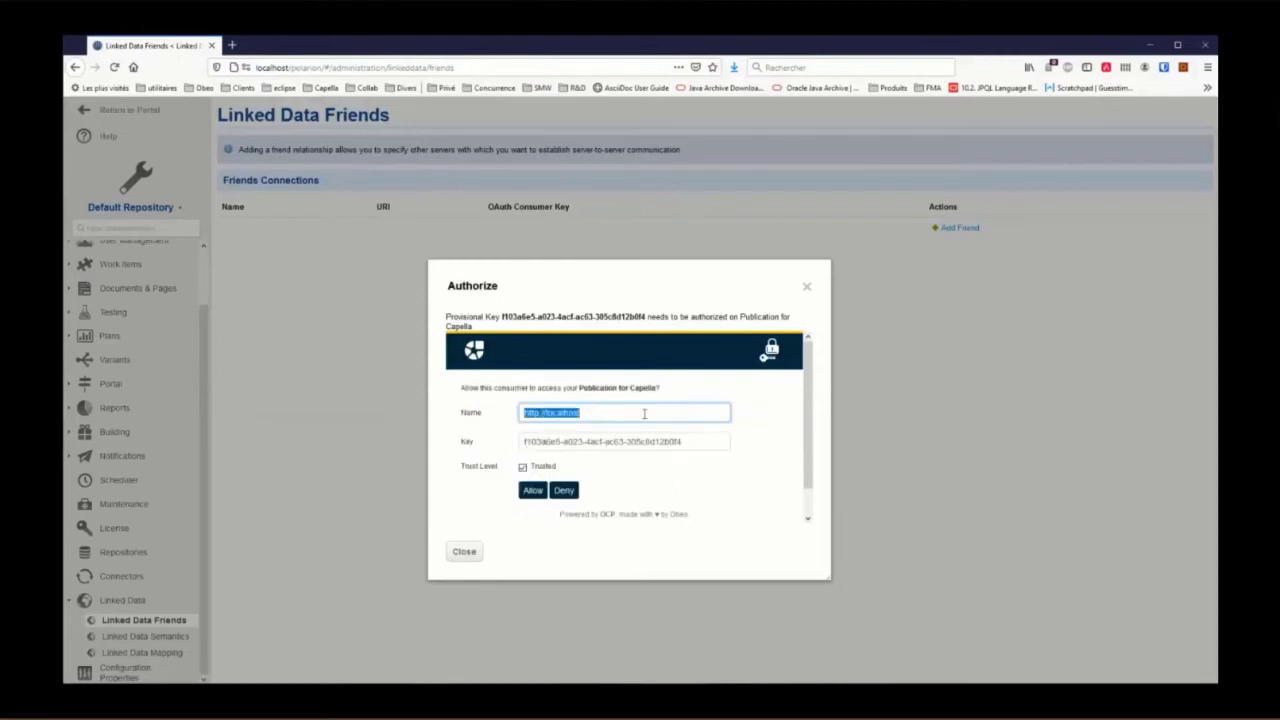
pyautogui.write('Polarion on')
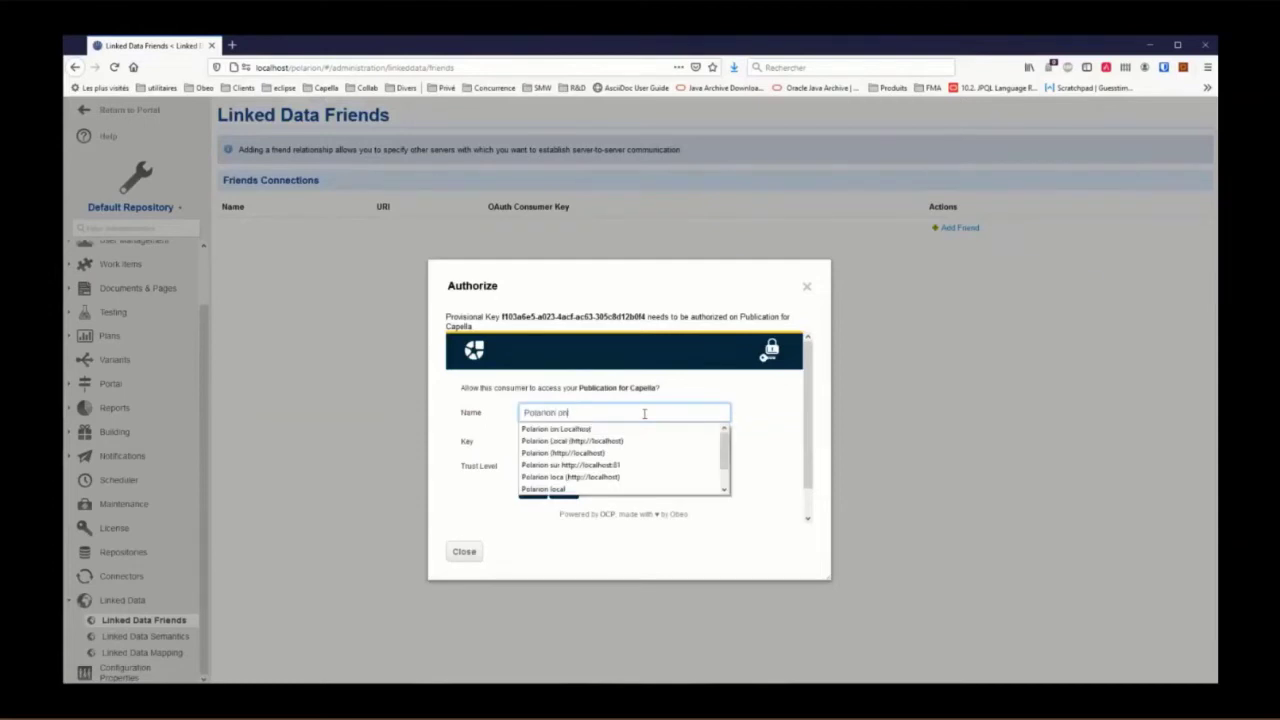
pyautogui.write(' localhost')
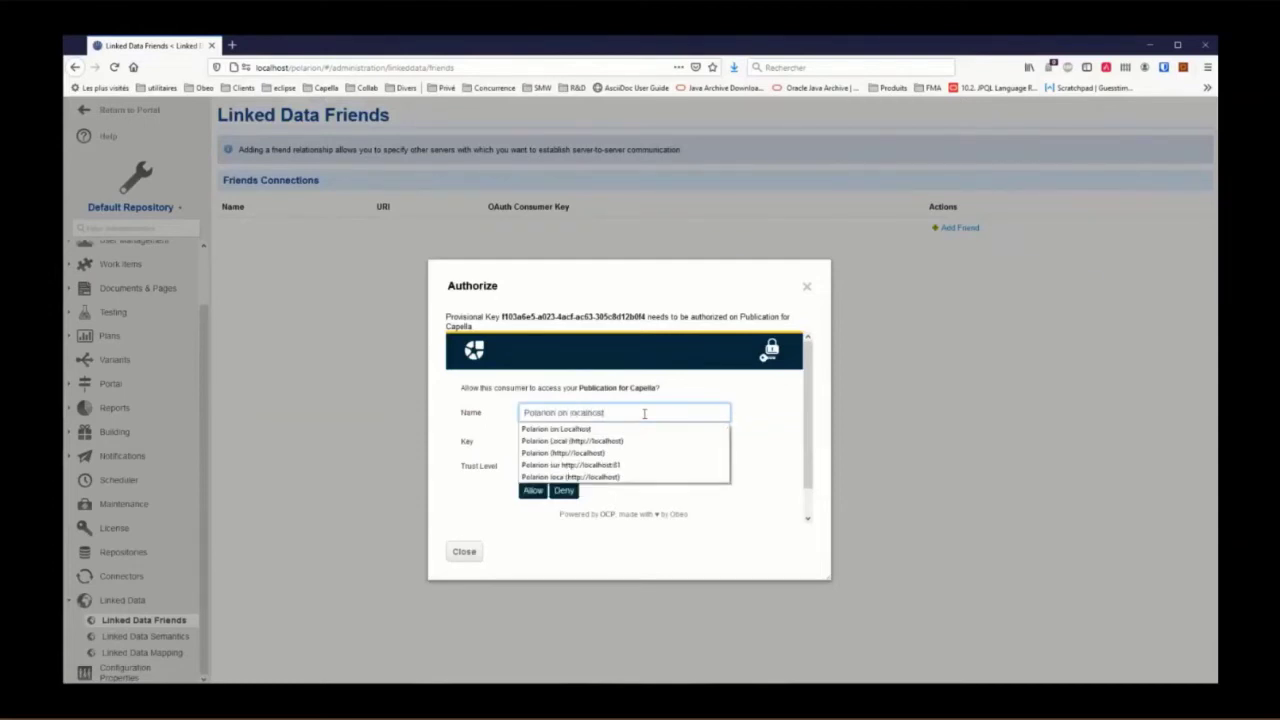
pyautogui.press('Escape')
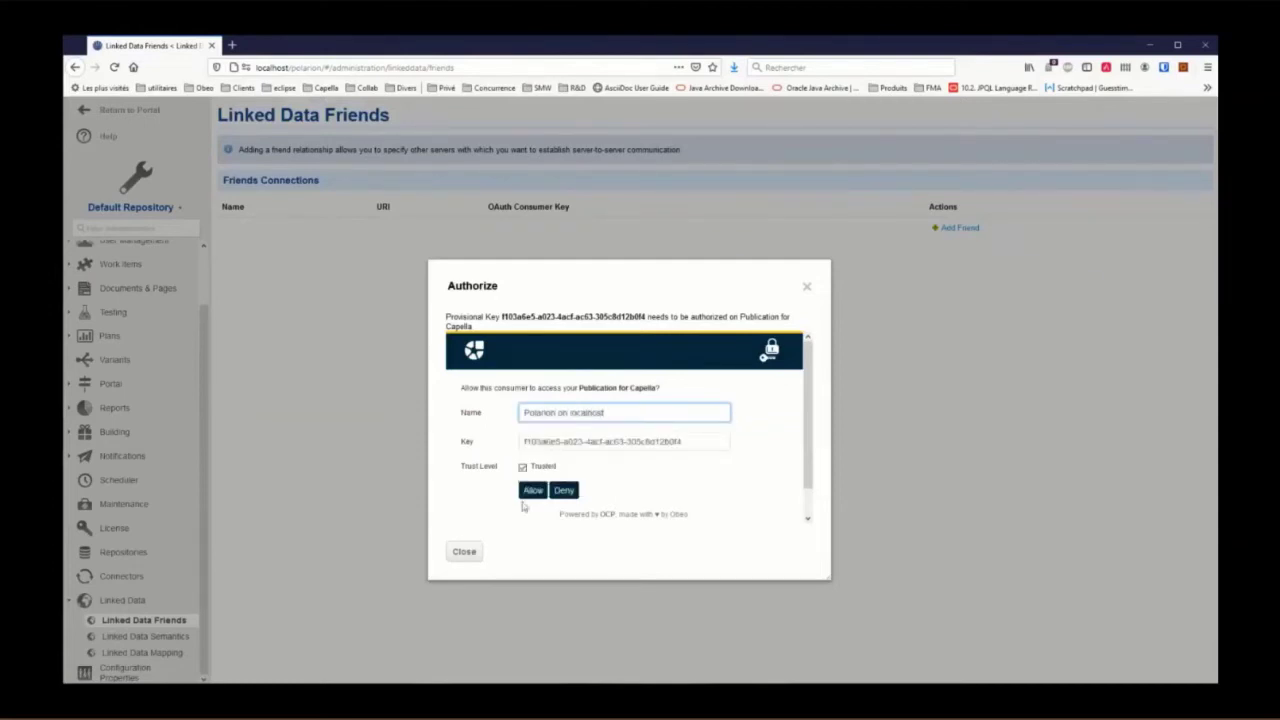
pyautogui.click(531, 494)
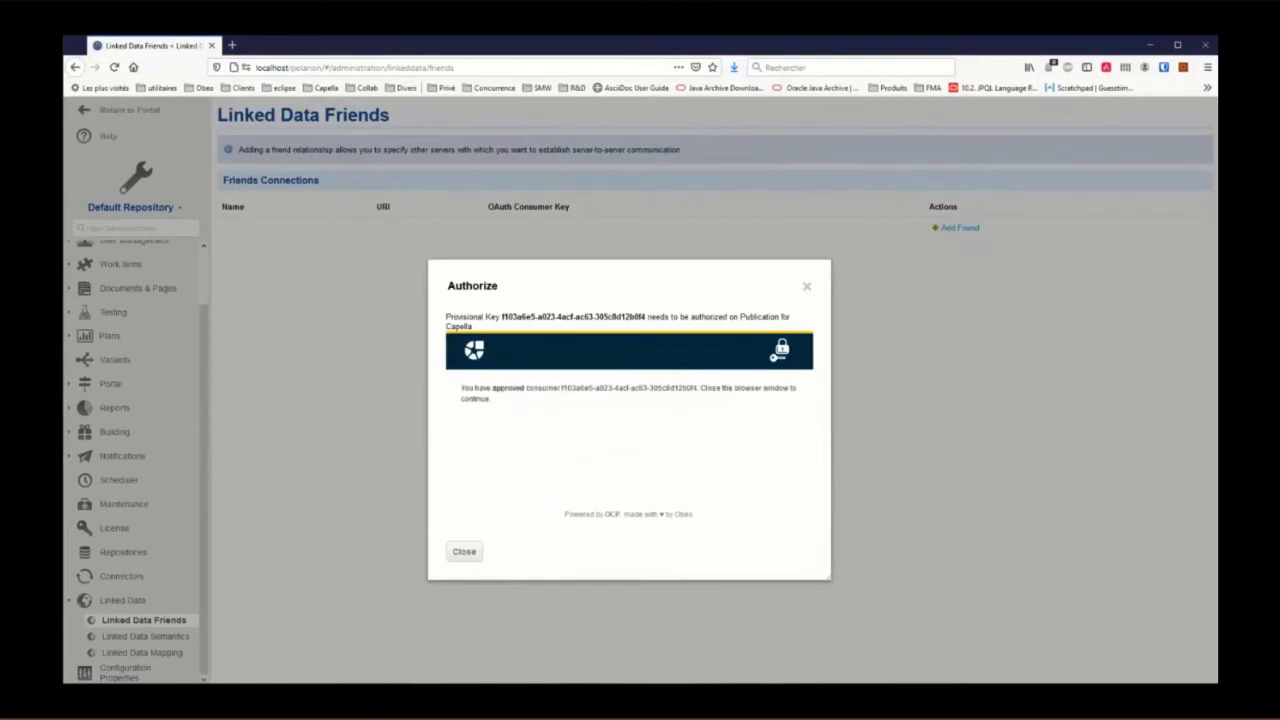
pyautogui.click(465, 552)
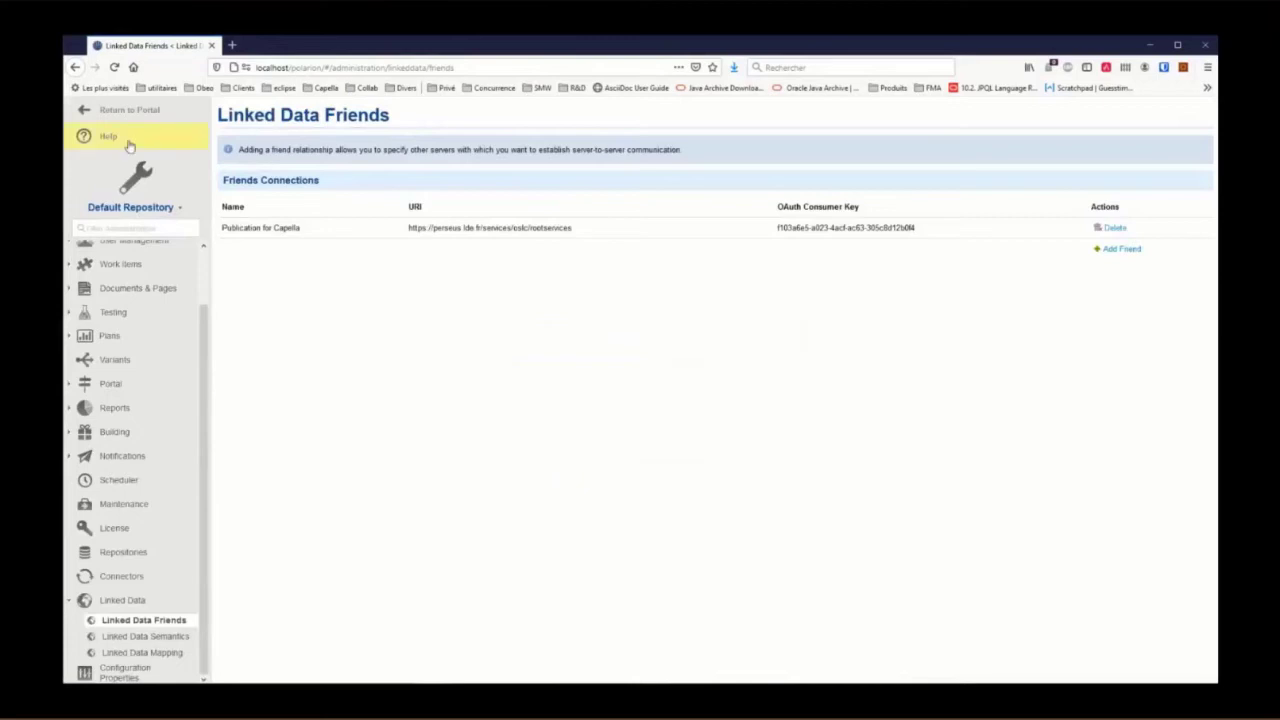
pyautogui.click(86, 113)
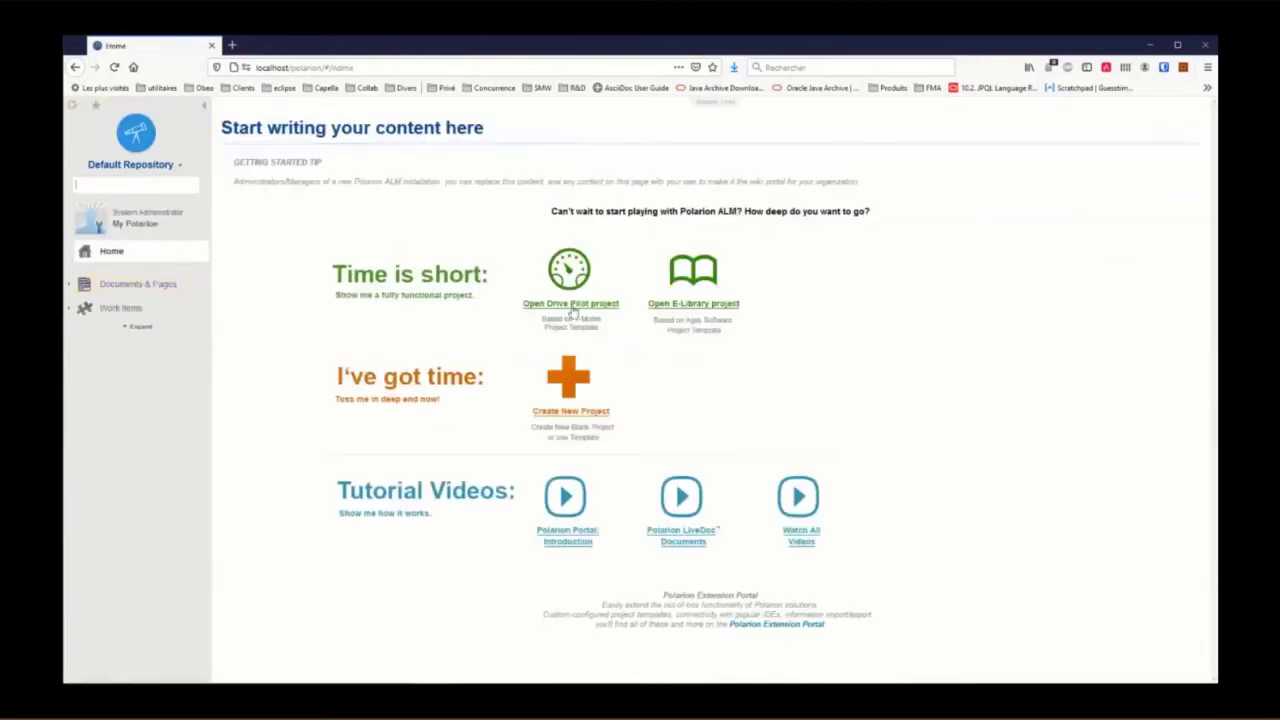
# Step: Open the Drive Pilot project's Linked Data Associations administration page
pyautogui.click(570, 304)
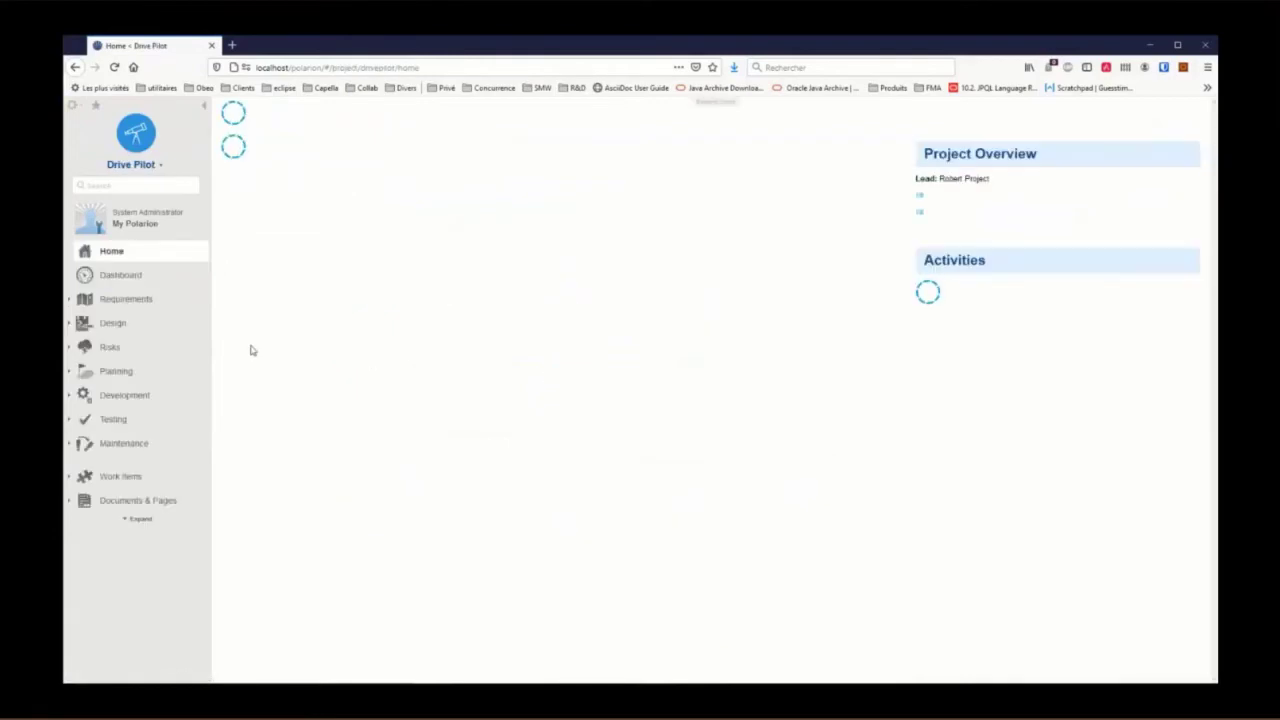
pyautogui.click(74, 109)
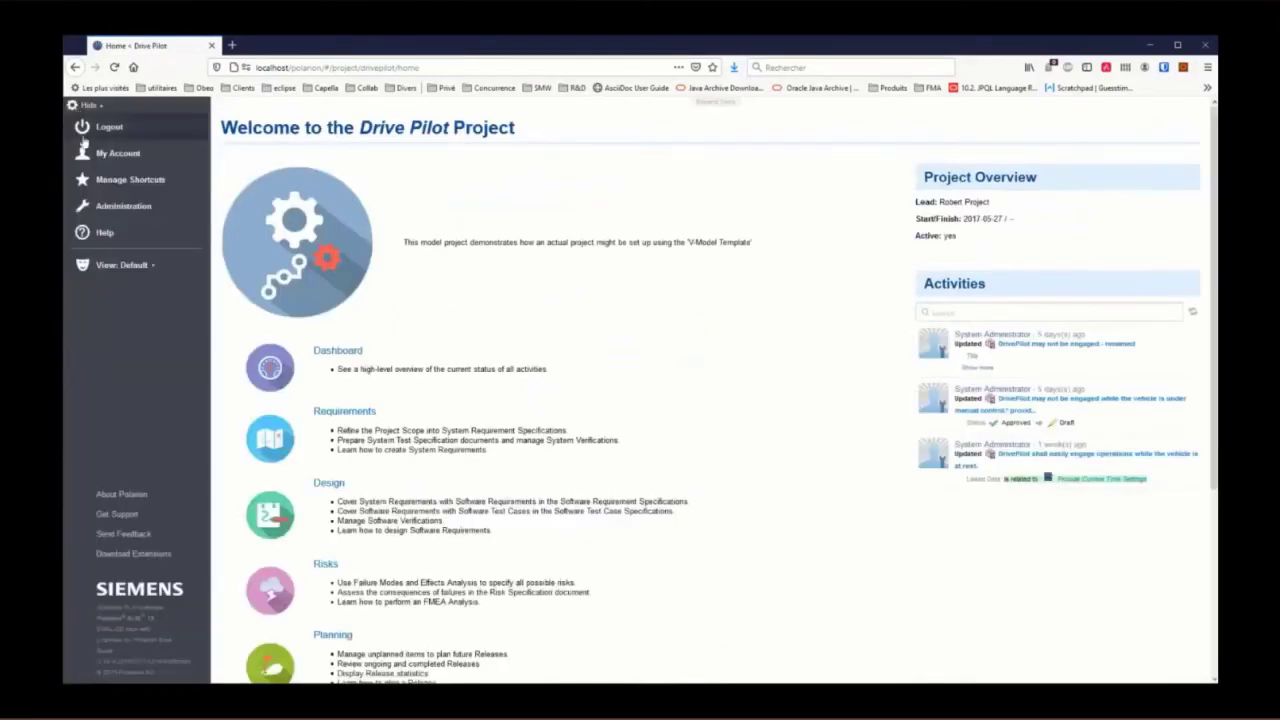
pyautogui.click(122, 206)
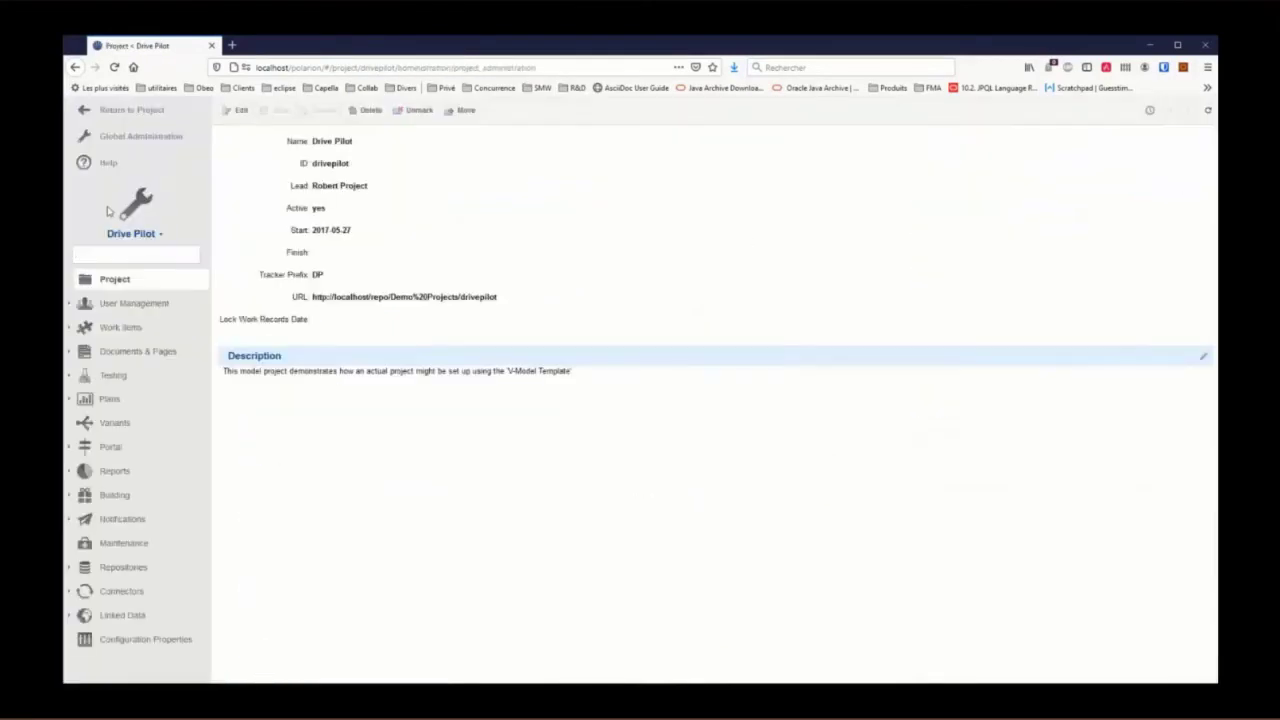
pyautogui.click(73, 617)
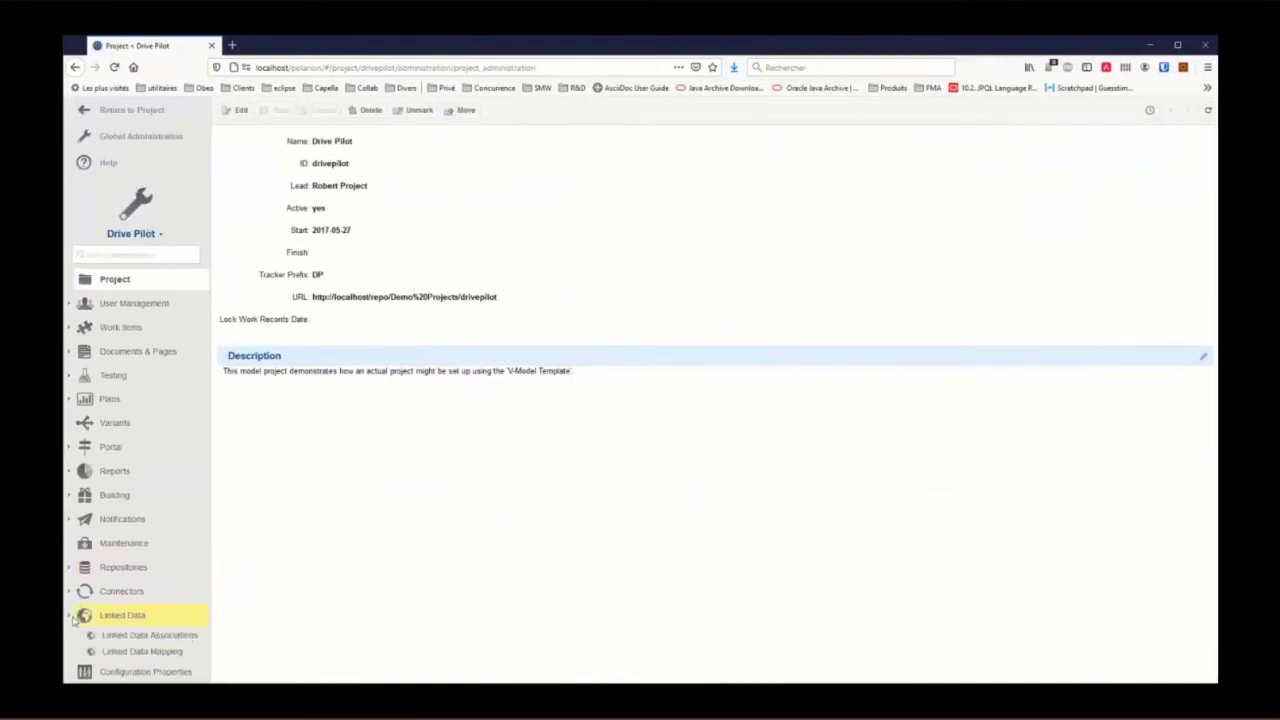
pyautogui.click(147, 638)
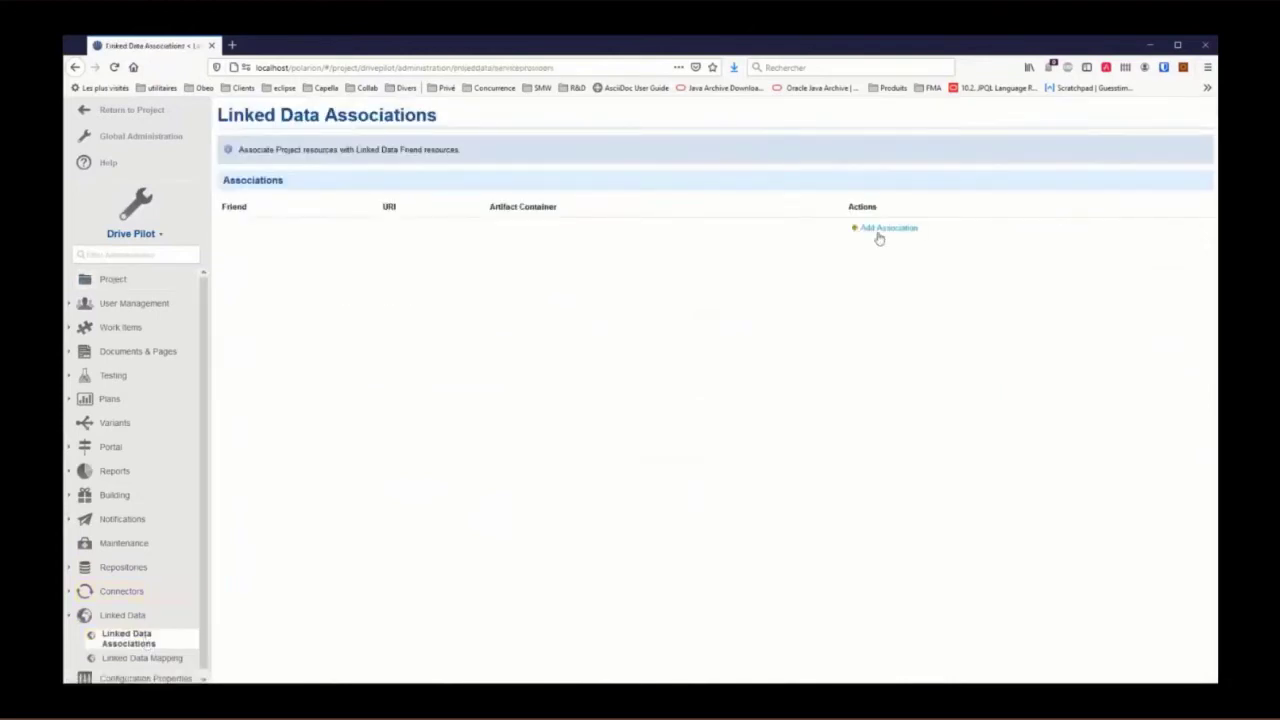
# Step: Log in to Publication for Capella and add the 'Public P4C Project' service provider association
pyautogui.click(878, 236)
pyautogui.hotkey('ctrl', 'n')
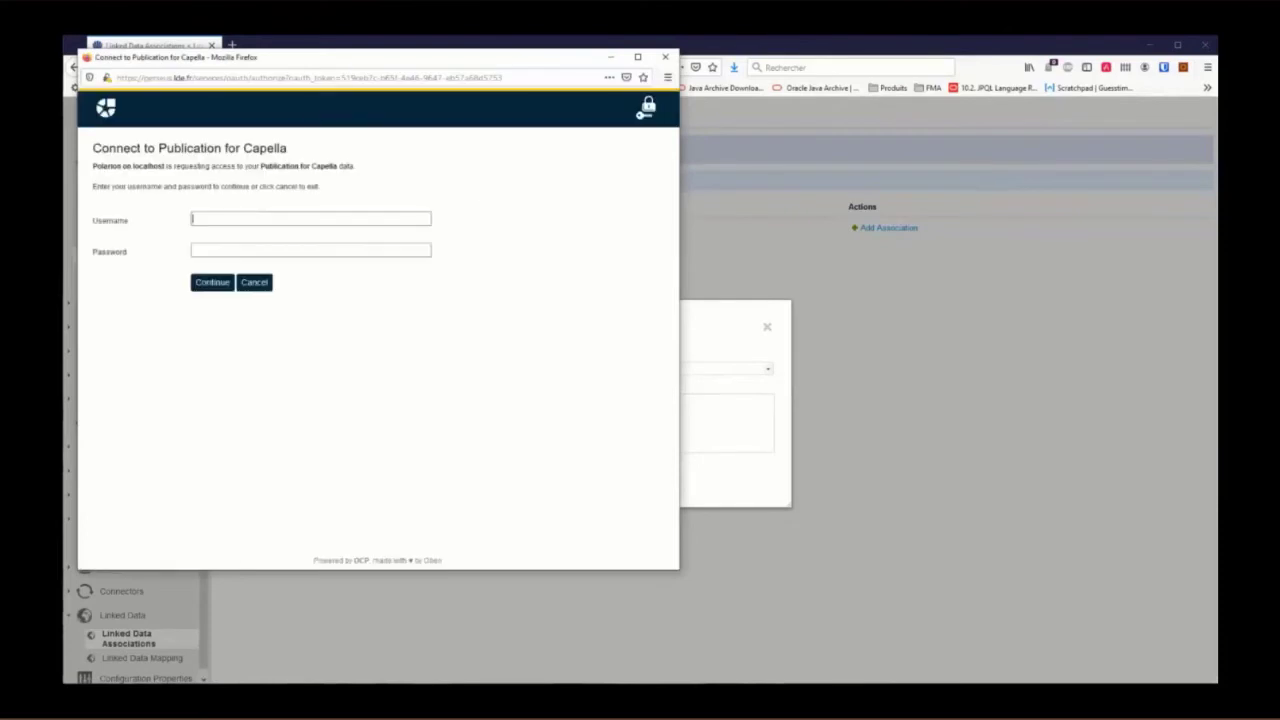
pyautogui.click(230, 218)
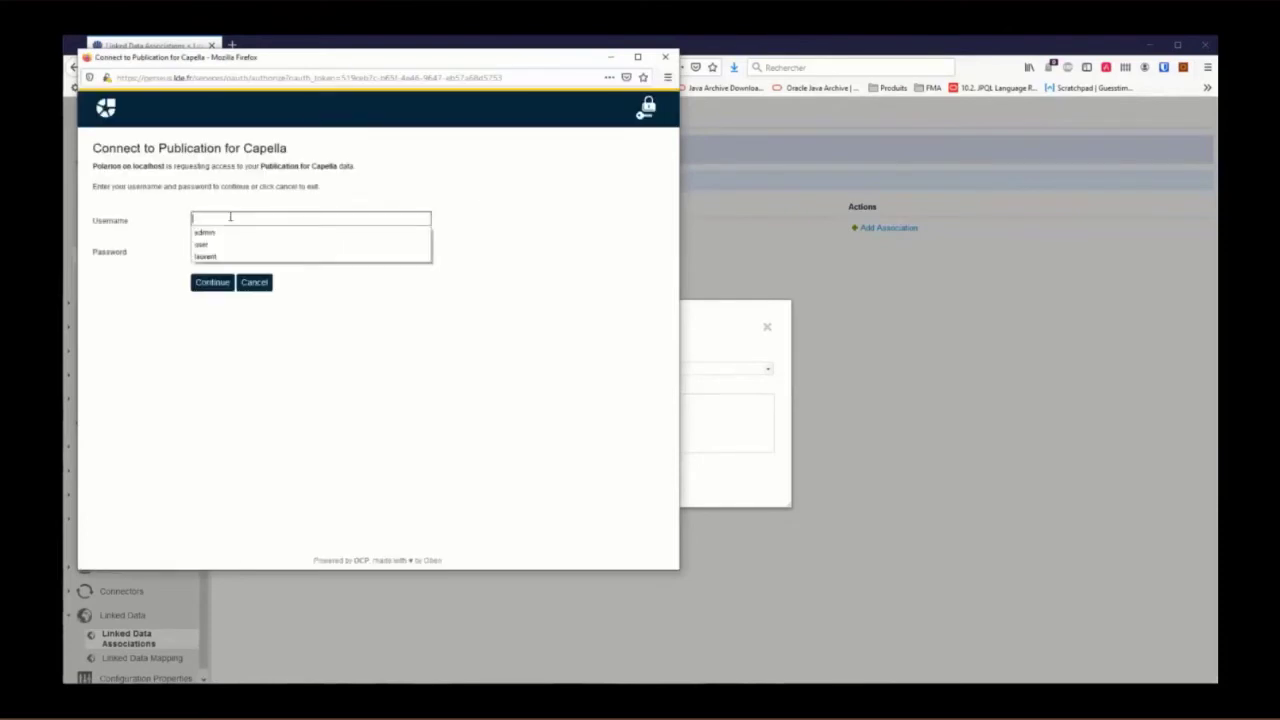
pyautogui.write('user')
pyautogui.press('Tab')
pyautogui.write('*****')
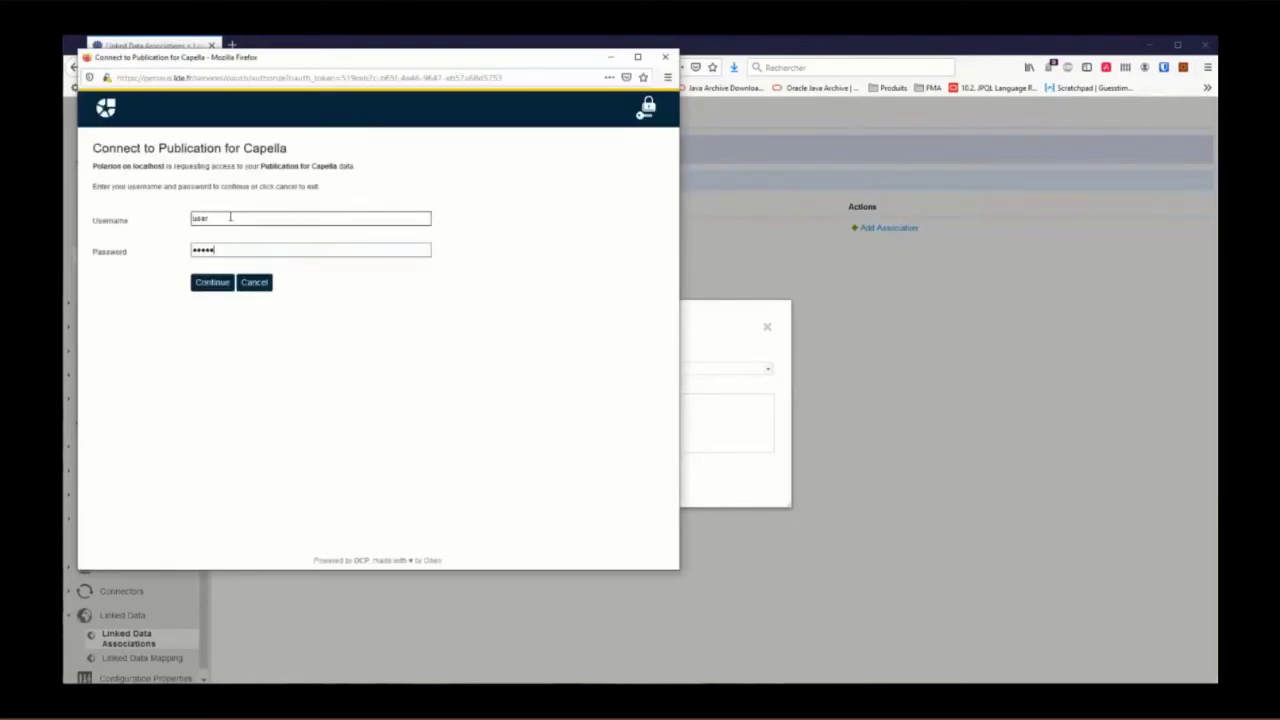
pyautogui.write('***')
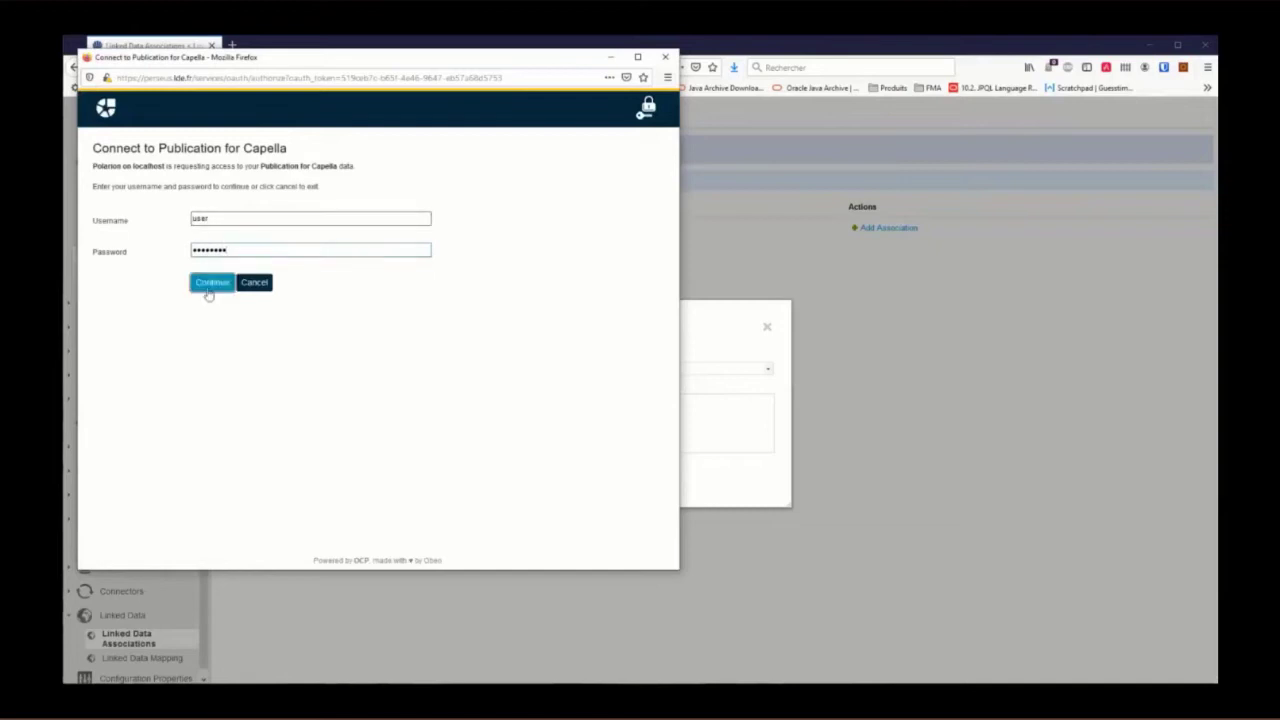
pyautogui.click(210, 284)
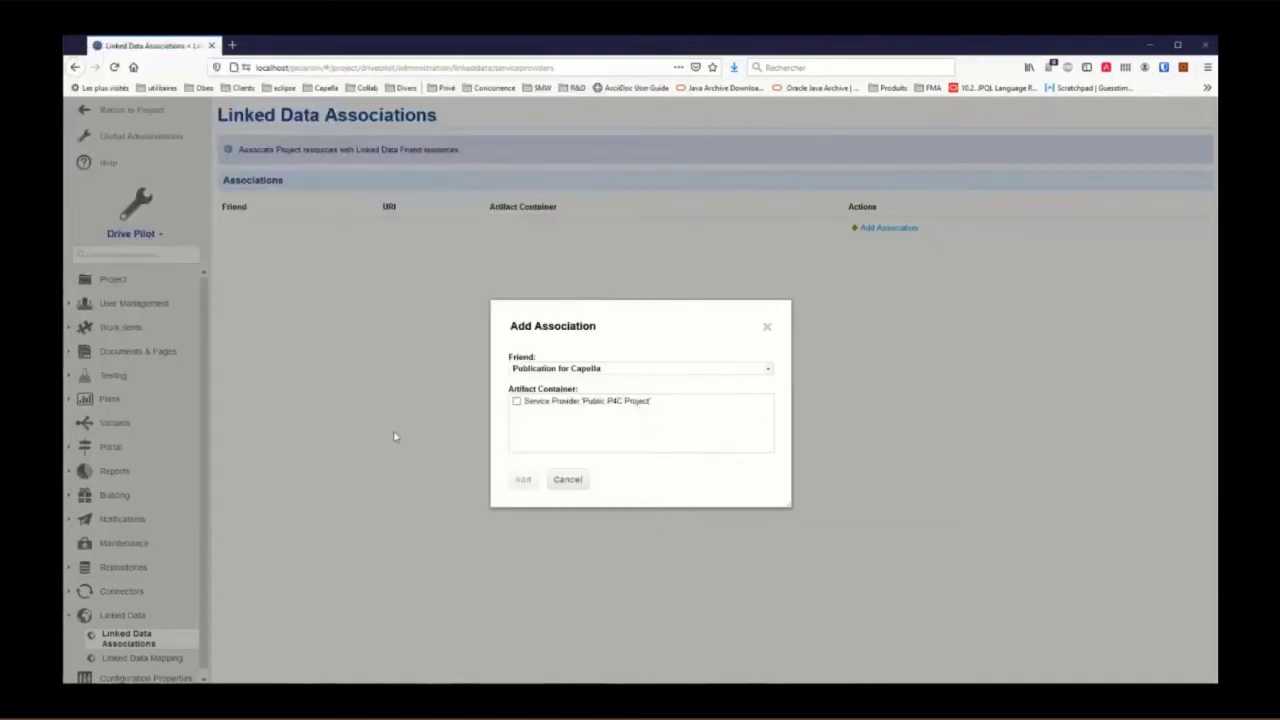
pyautogui.click(516, 402)
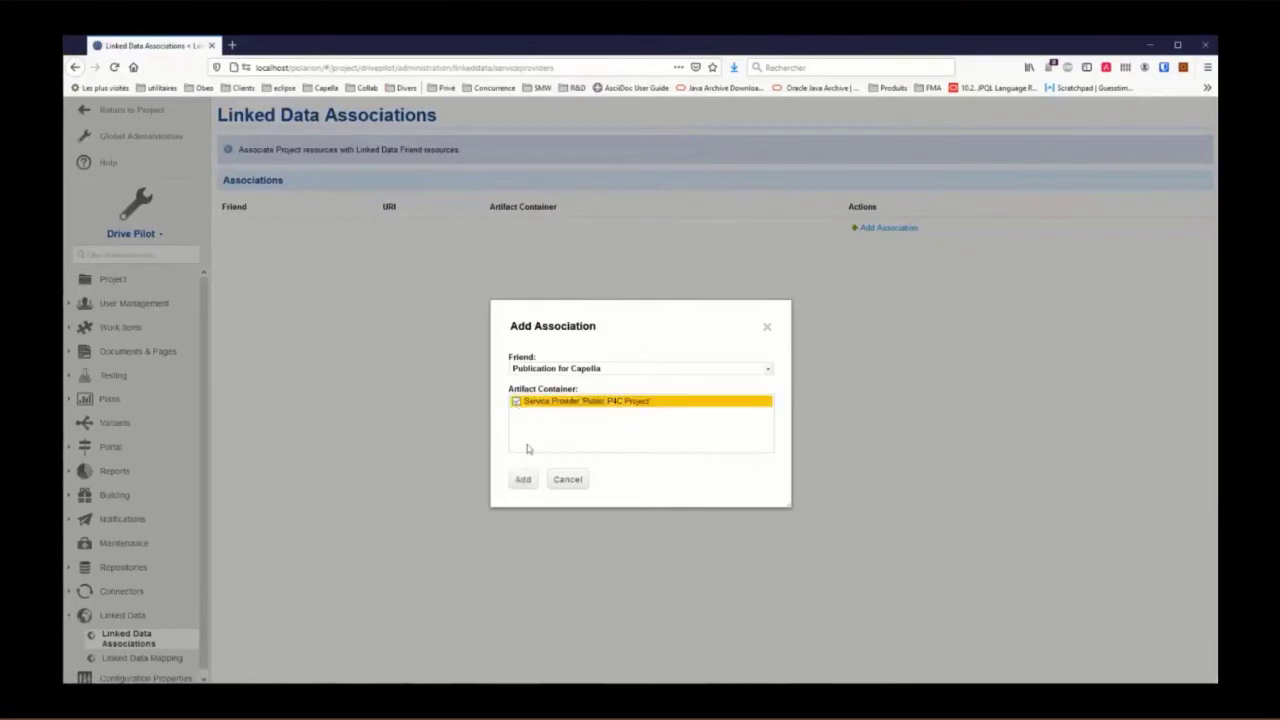
pyautogui.click(524, 482)
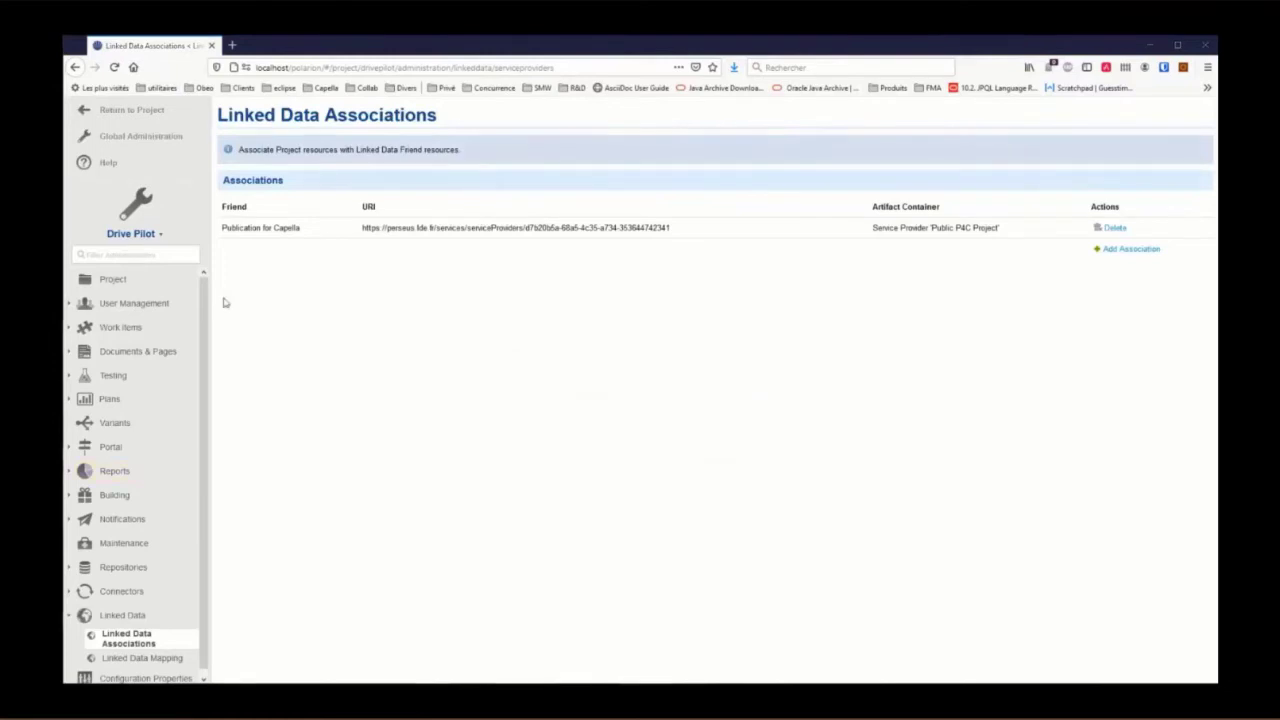
# Step: Open DP-315 from Requirements > System Requirement Specification as a standalone work item
pyautogui.click(88, 112)
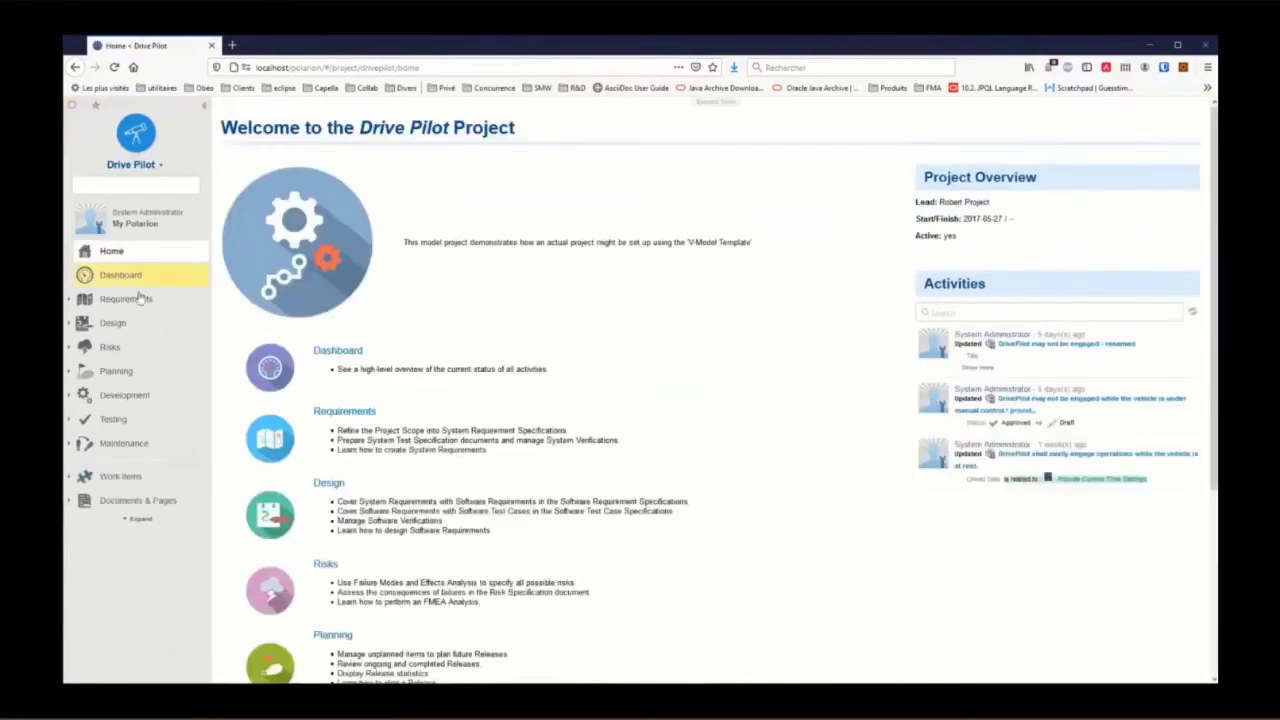
pyautogui.click(348, 416)
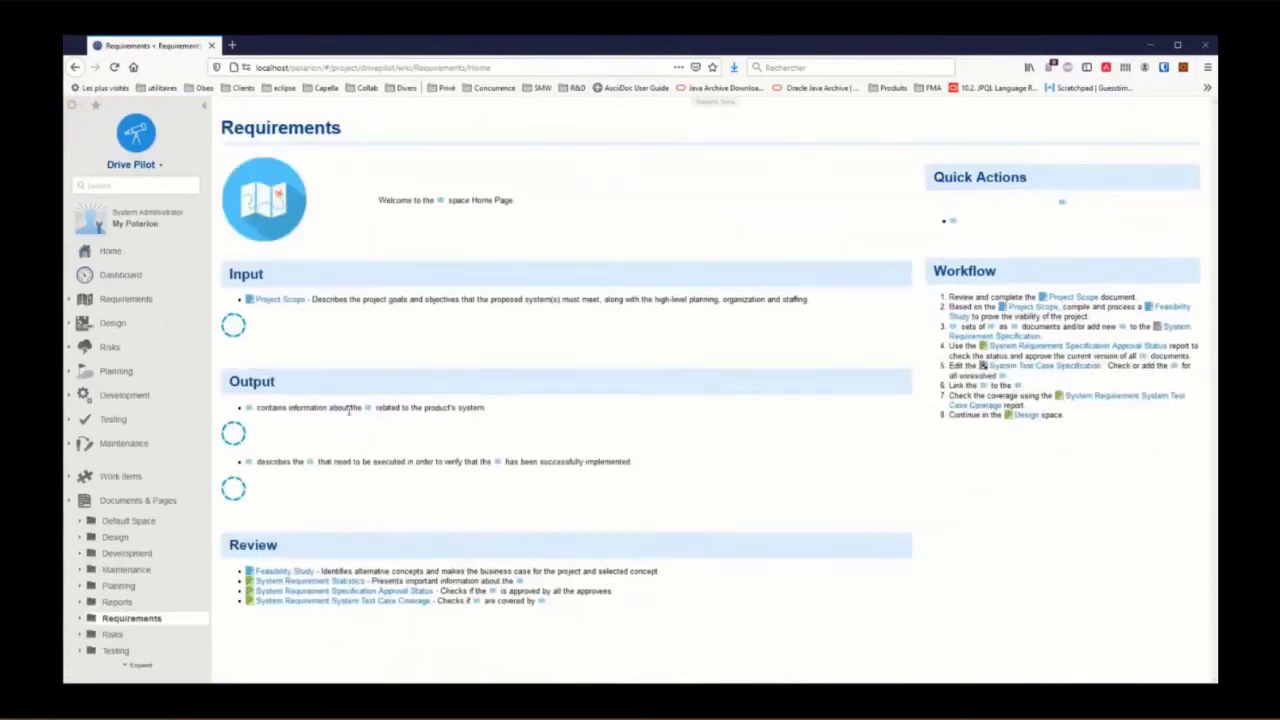
pyautogui.scroll(-2, 348, 415)
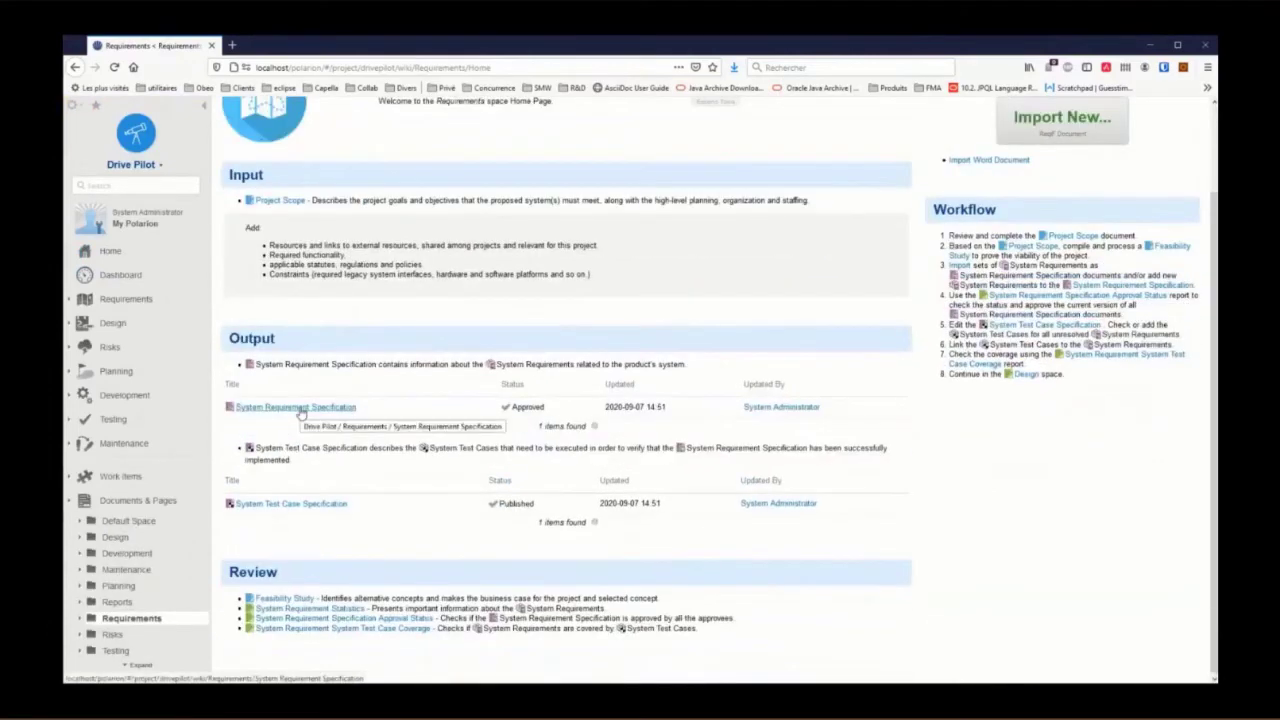
pyautogui.click(300, 410)
pyautogui.scroll(-15, 637, 419)
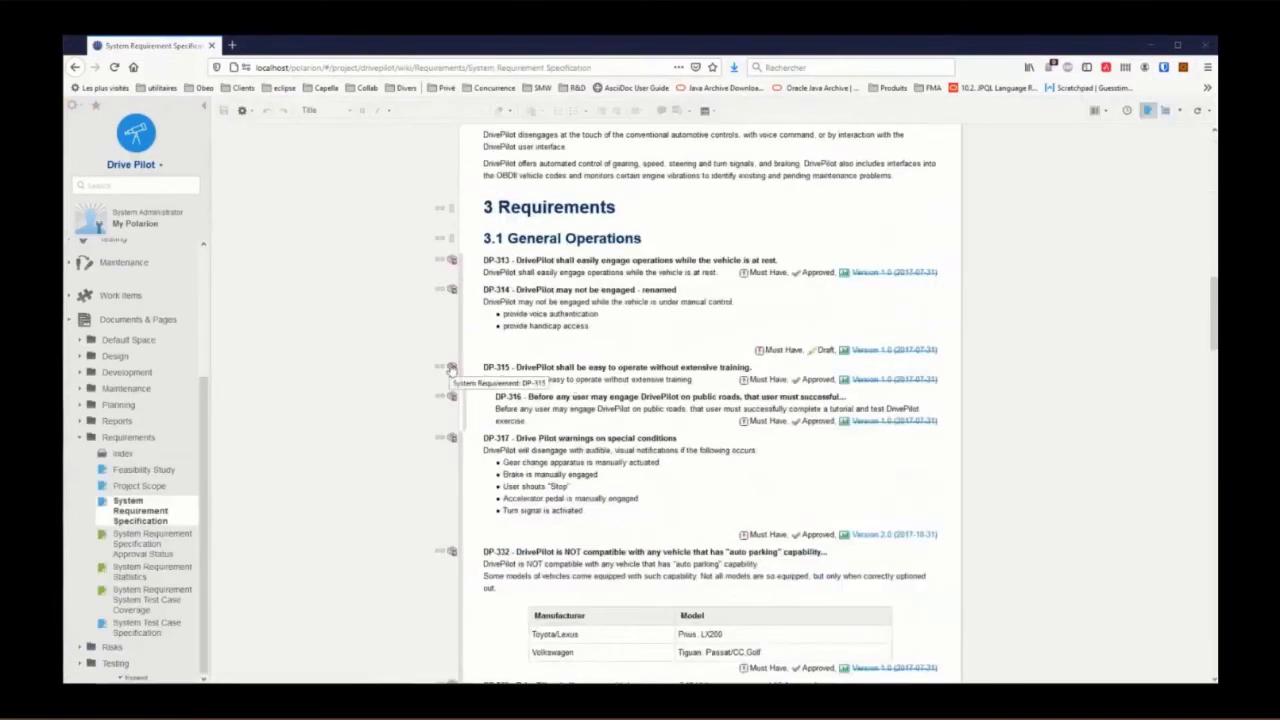
pyautogui.click(451, 370)
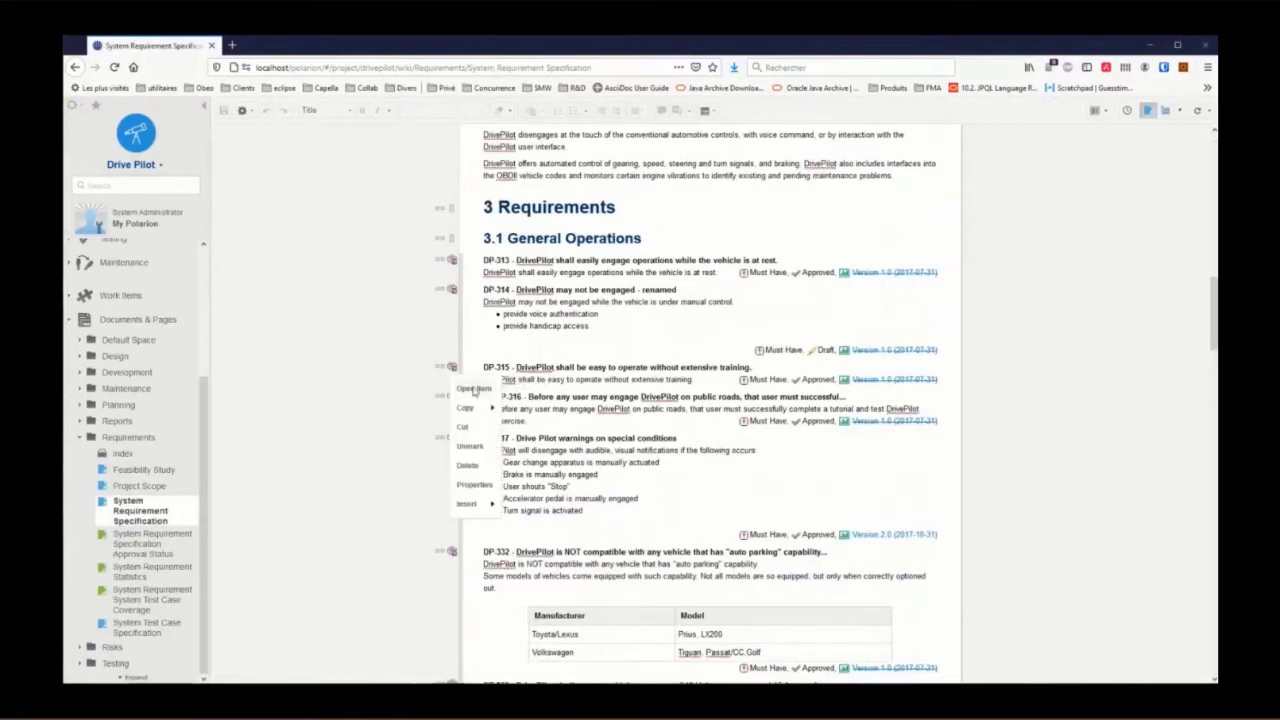
pyautogui.click(473, 387)
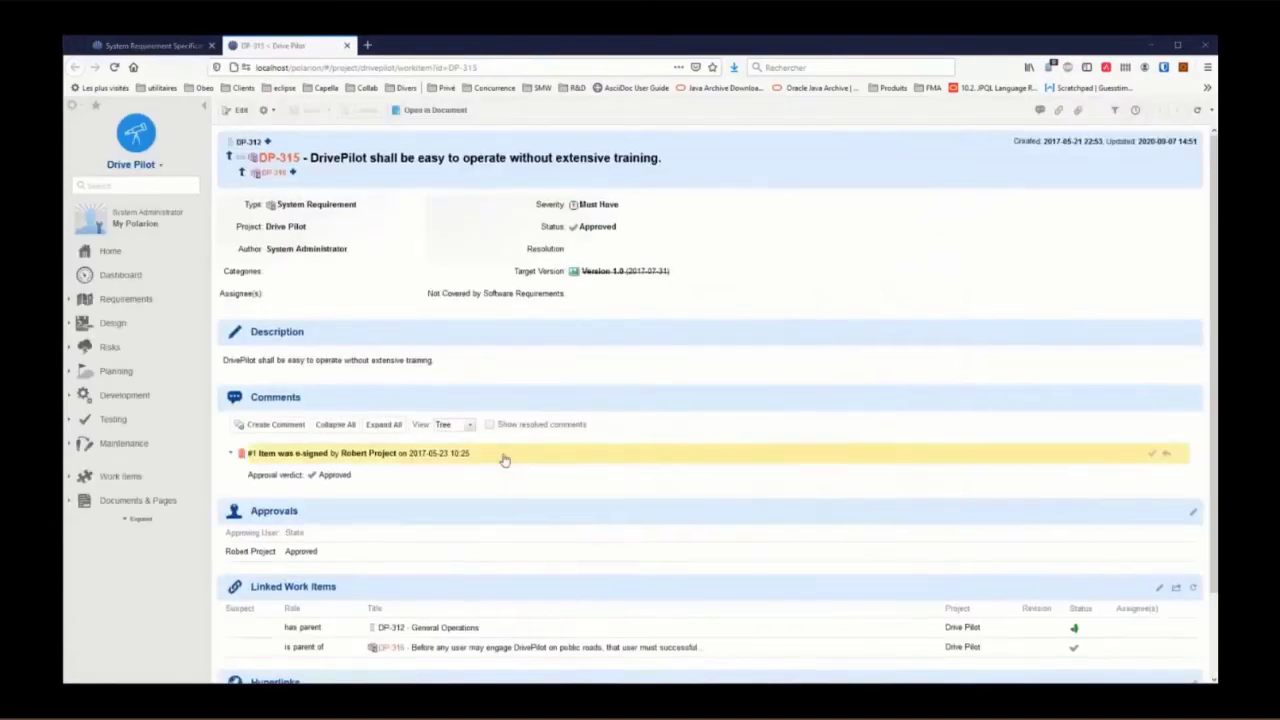
# Step: Start an 'is related to' linked item picked from the Public P4C Project friend server
pyautogui.scroll(-2, 480, 460)
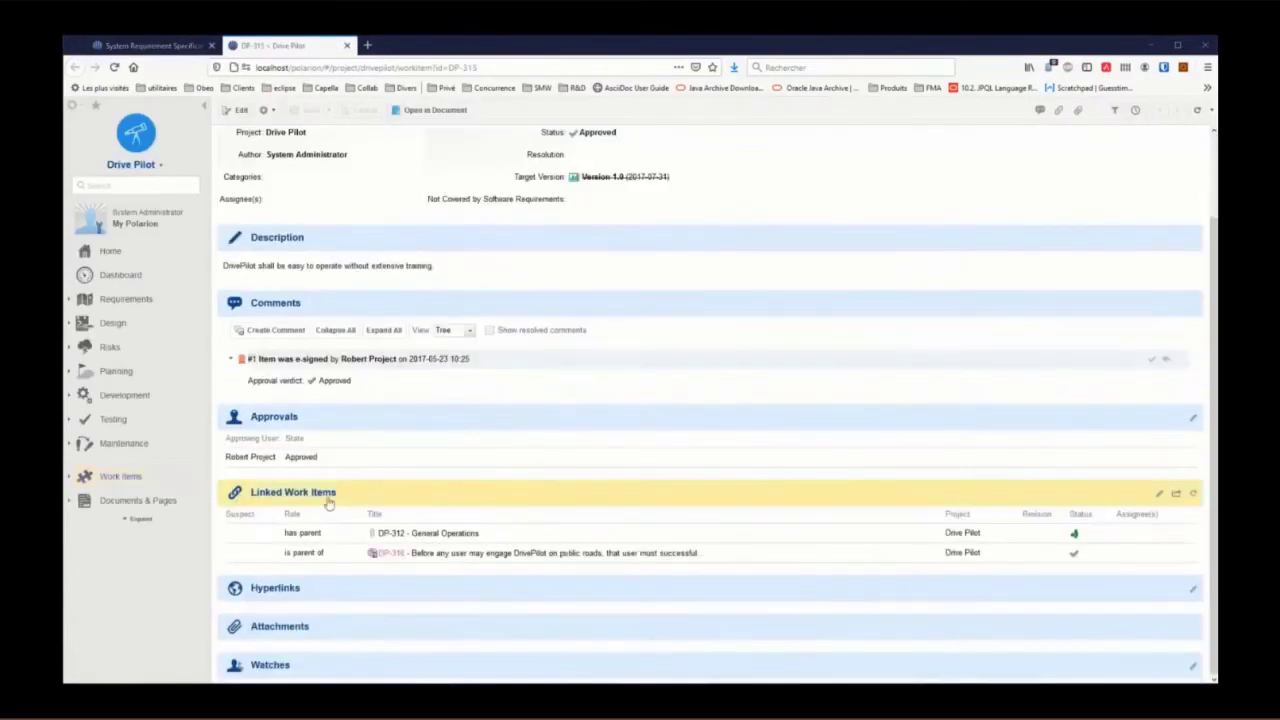
pyautogui.click(1160, 497)
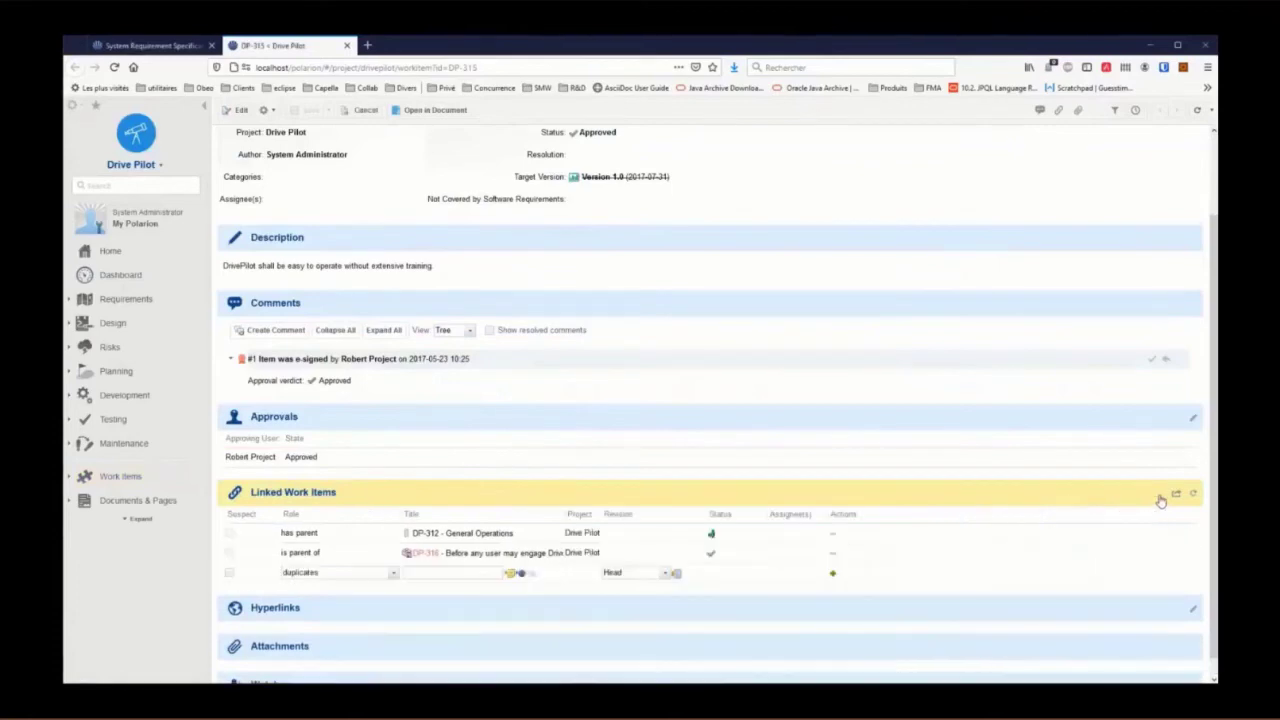
pyautogui.click(392, 577)
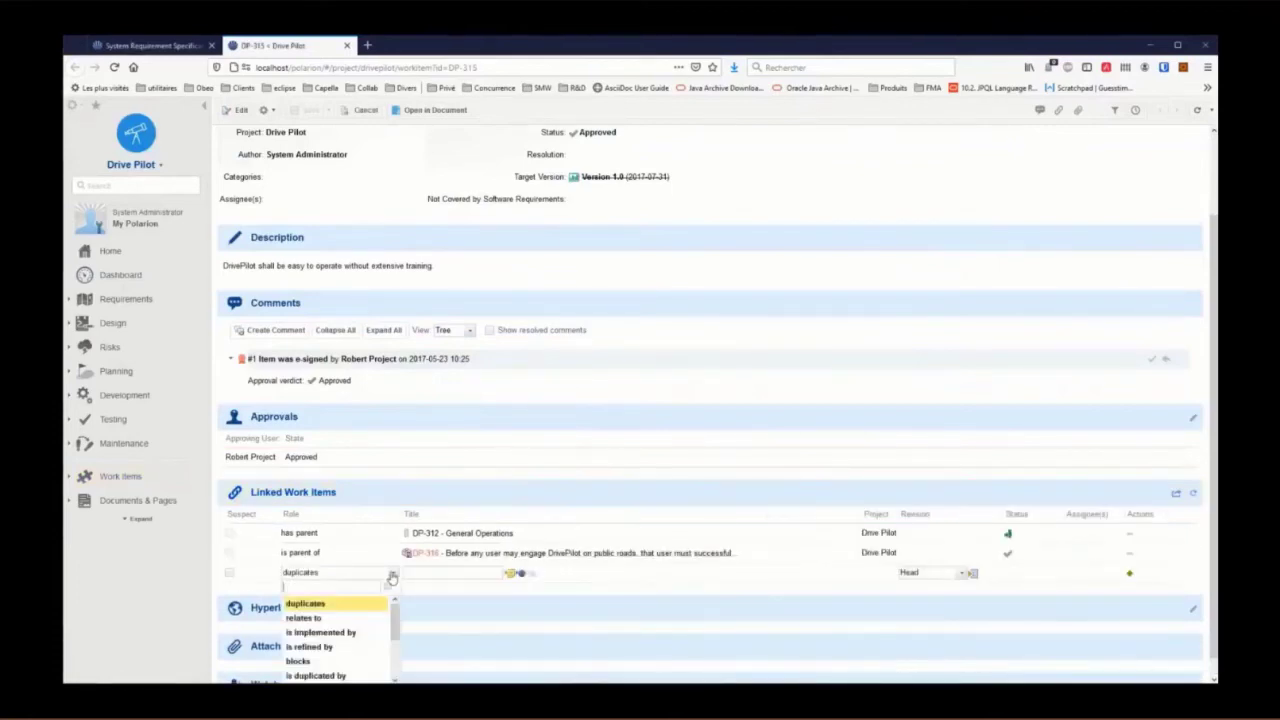
pyautogui.scroll(-3, 340, 640)
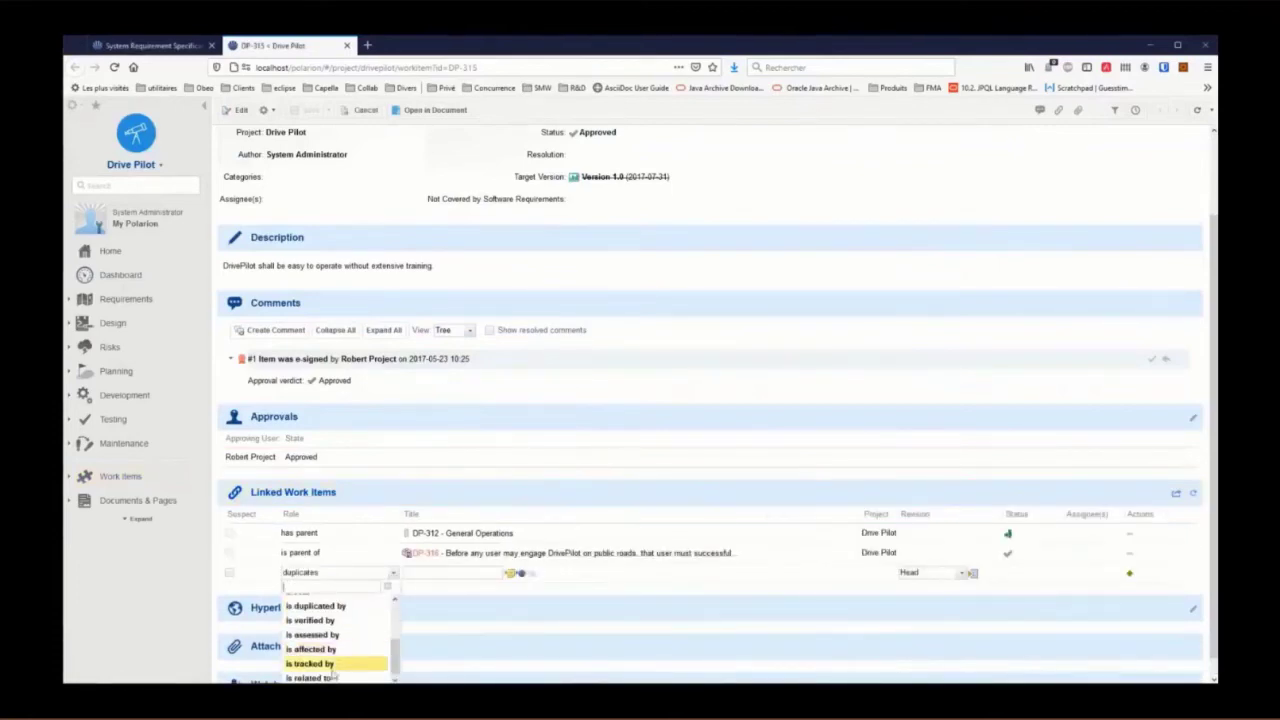
pyautogui.click(334, 678)
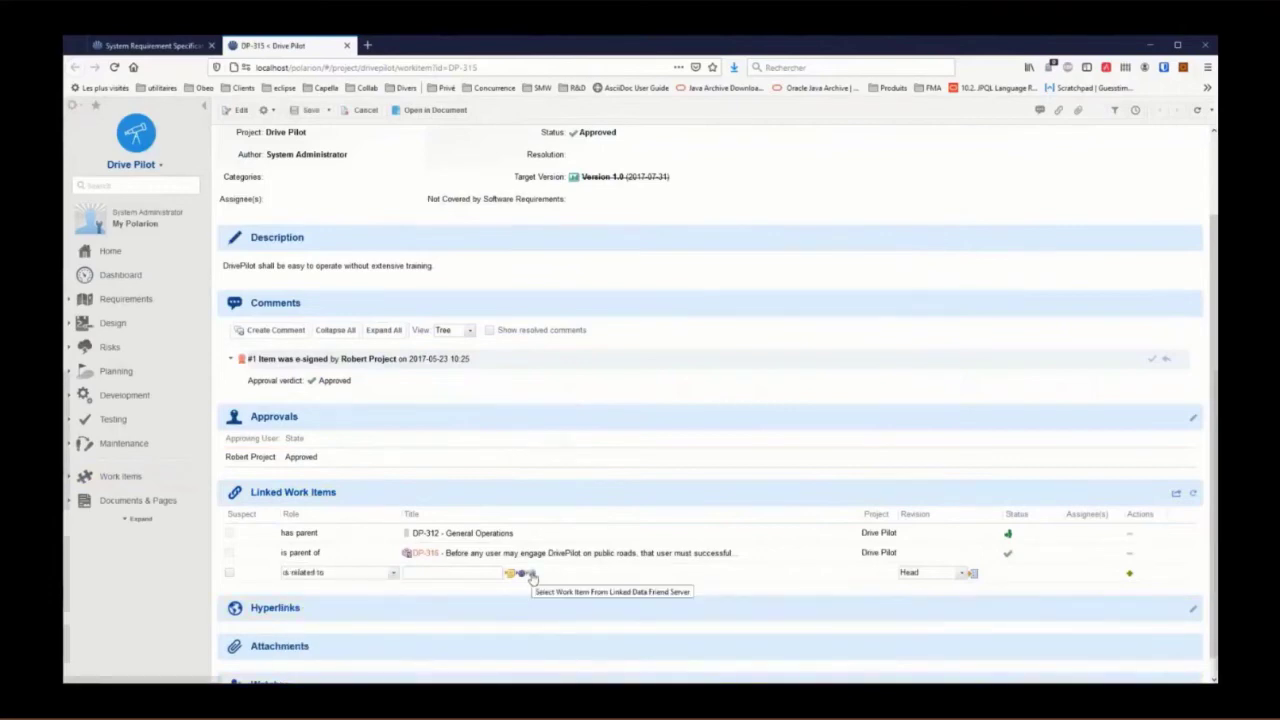
pyautogui.click(531, 574)
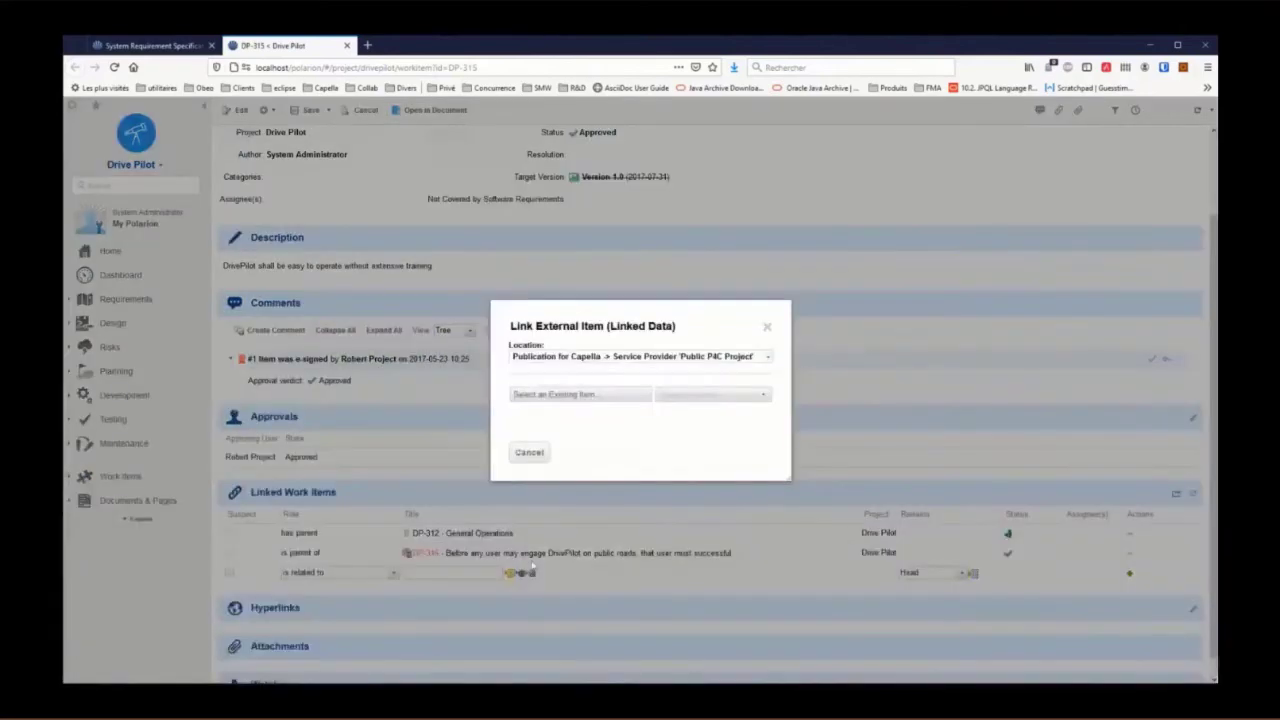
pyautogui.click(767, 358)
pyautogui.click(767, 360)
pyautogui.click(568, 396)
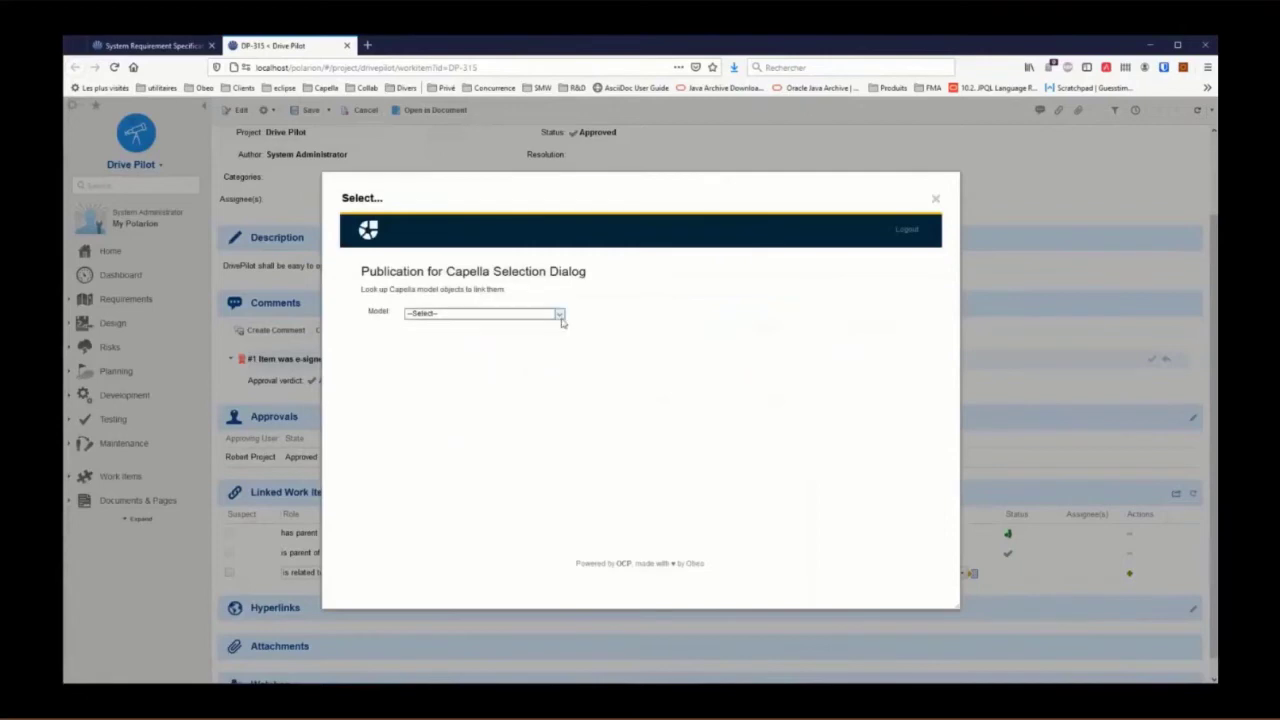
# Step: Search LogicalFunctions labelled 'Alarm', link Trigger Alarm to DP-315, and open it
pyautogui.click(558, 314)
pyautogui.click(448, 341)
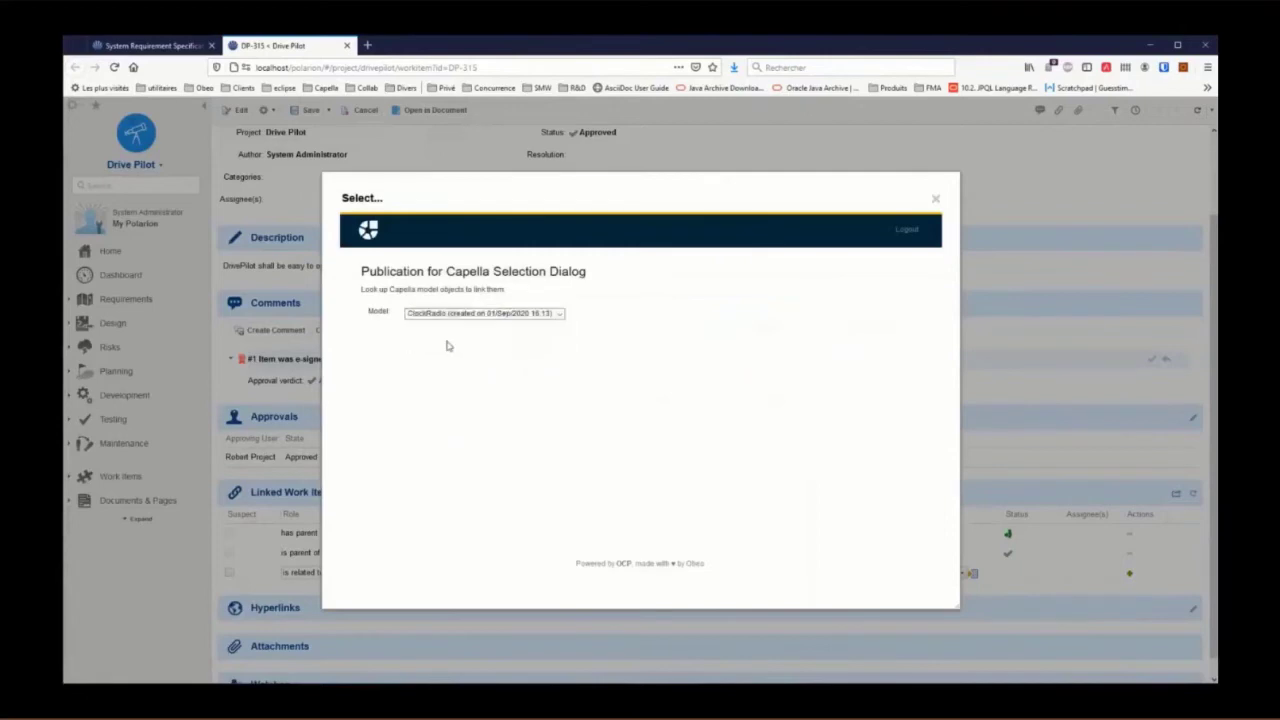
pyautogui.click(451, 333)
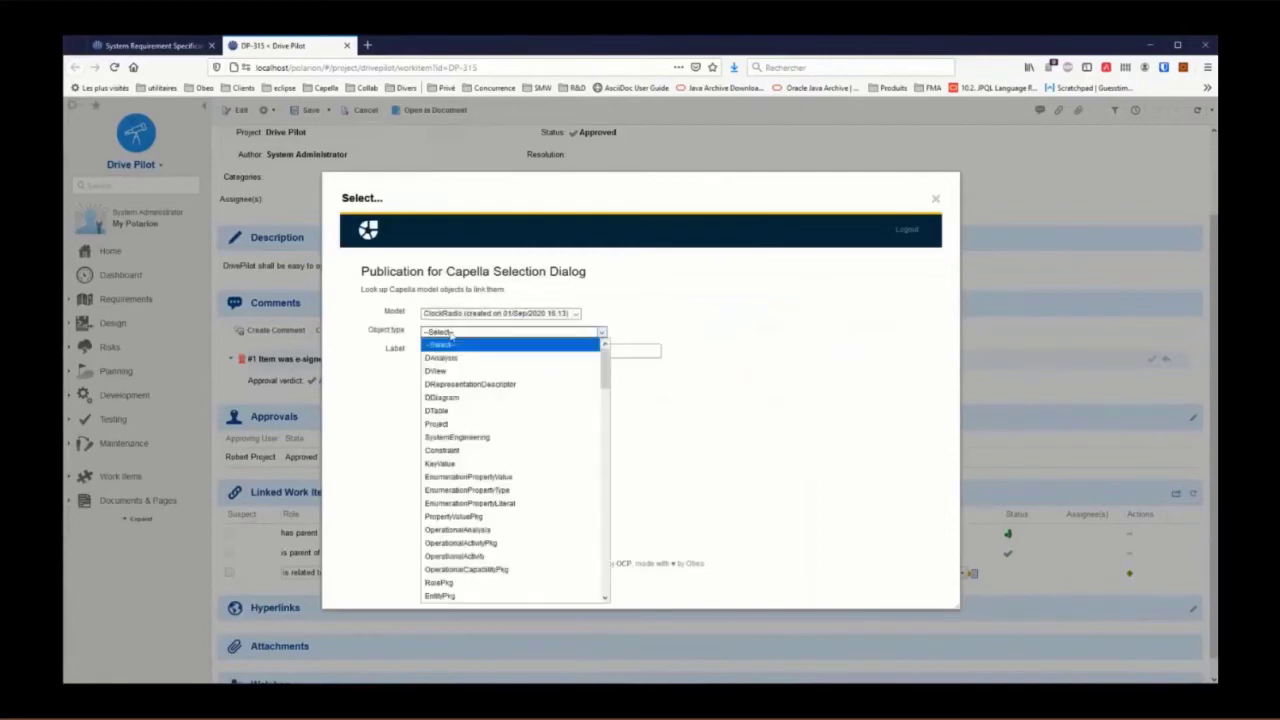
pyautogui.press('l')
pyautogui.press('l')
pyautogui.press('Return')
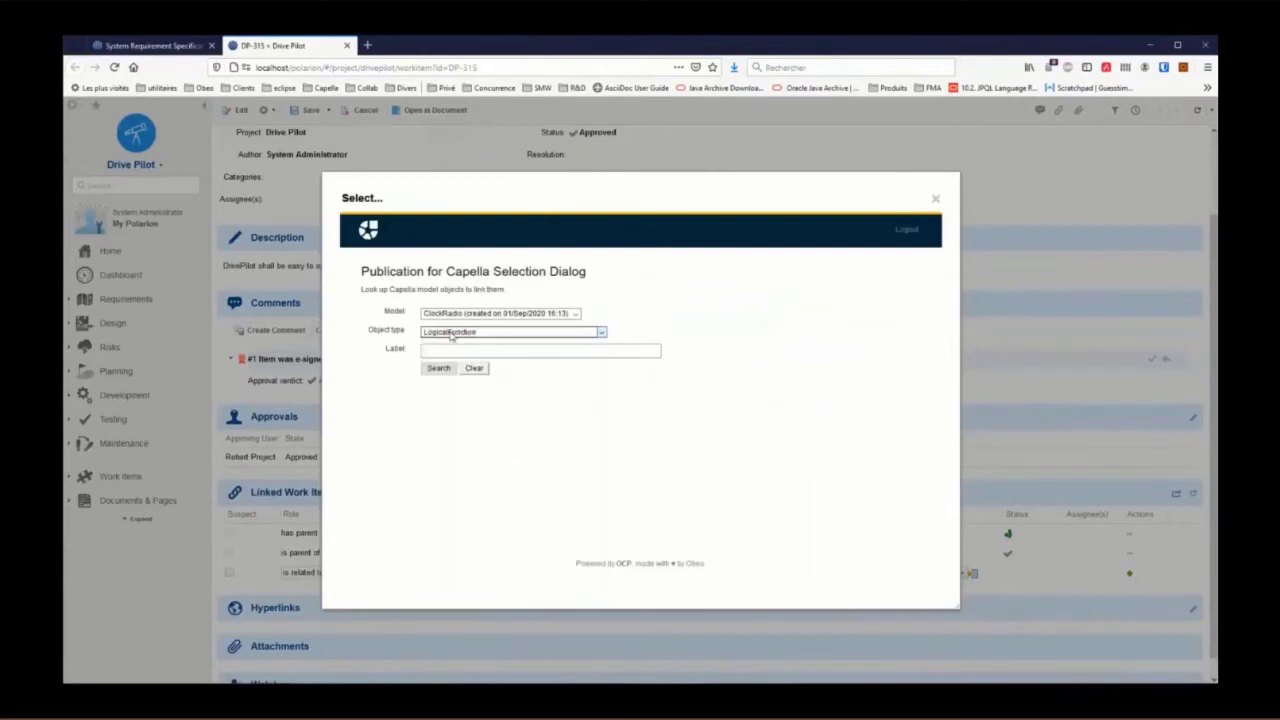
pyautogui.click(443, 350)
pyautogui.write('Ala')
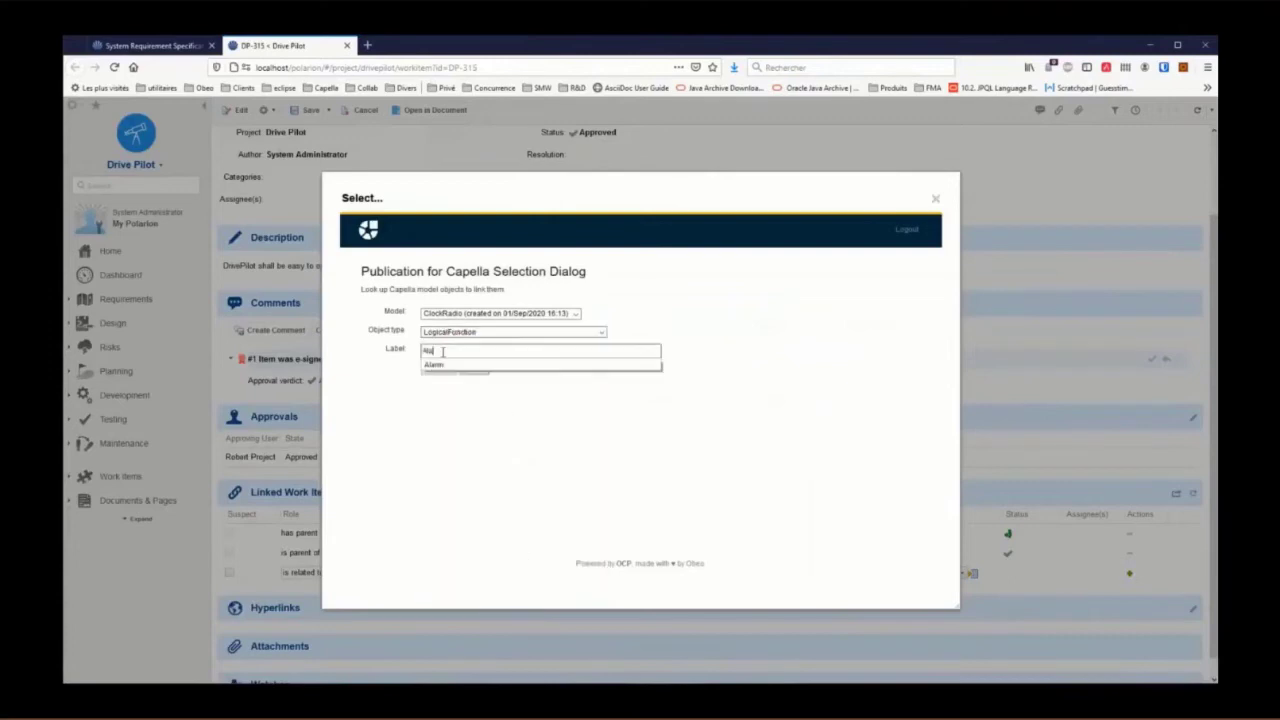
pyautogui.click(440, 364)
pyautogui.click(440, 368)
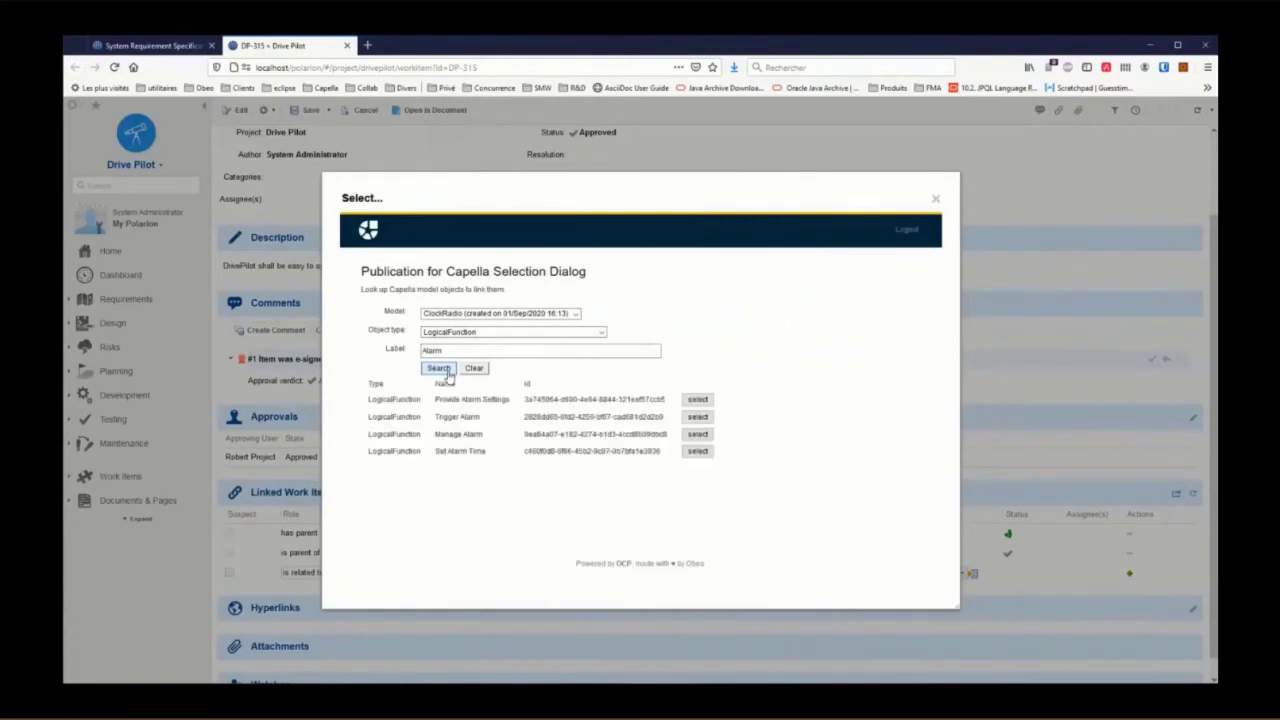
pyautogui.click(703, 421)
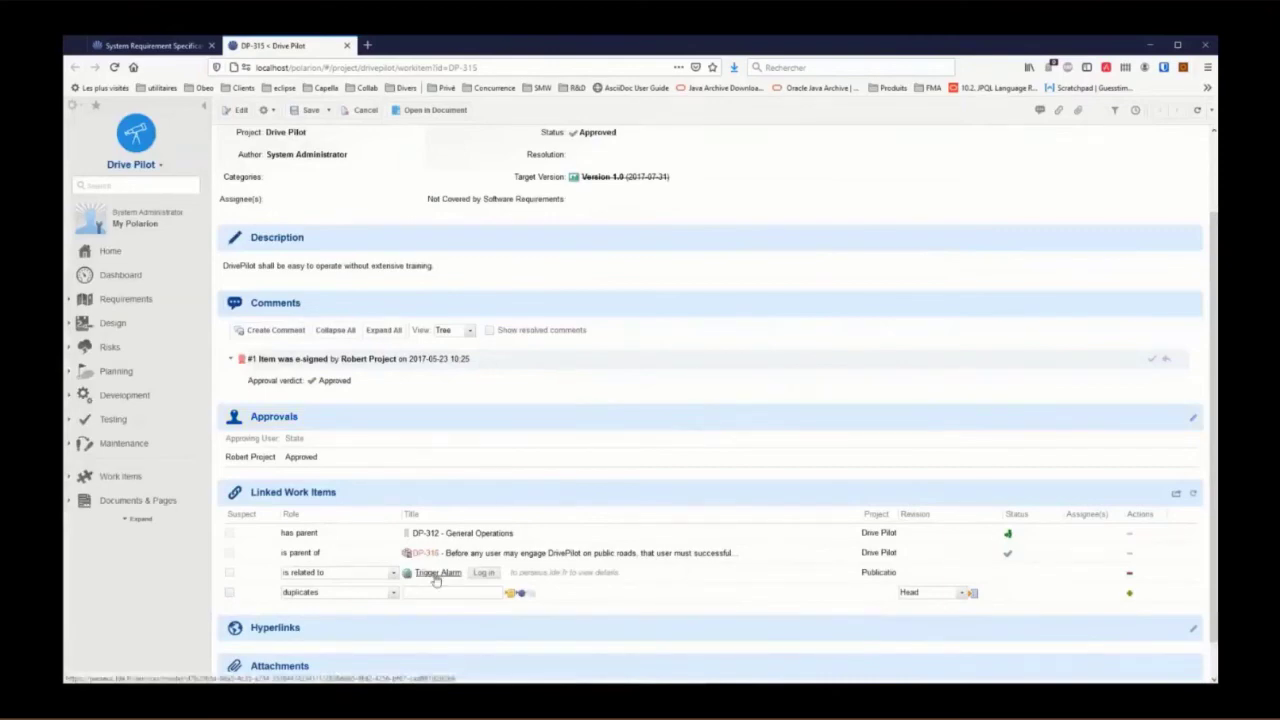
pyautogui.click(436, 575)
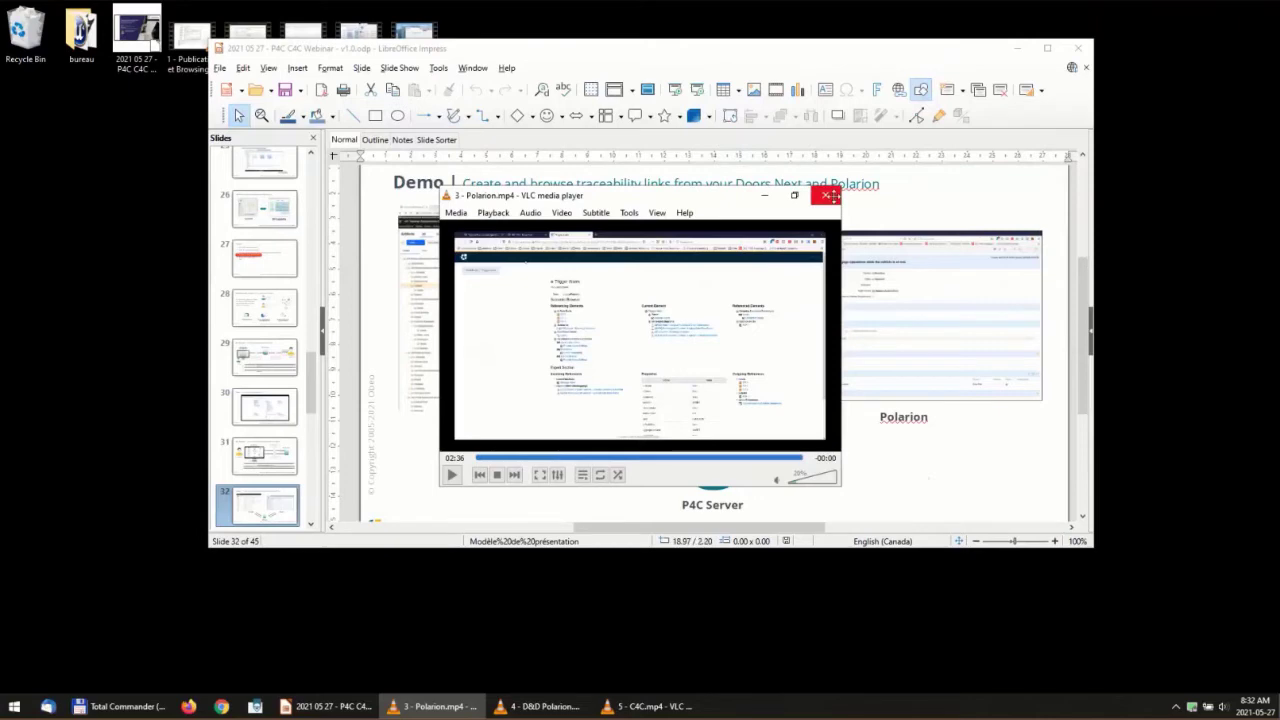
# Step: Close the Polarion demo video and start the slide show from slide 32
pyautogui.click(836, 198)
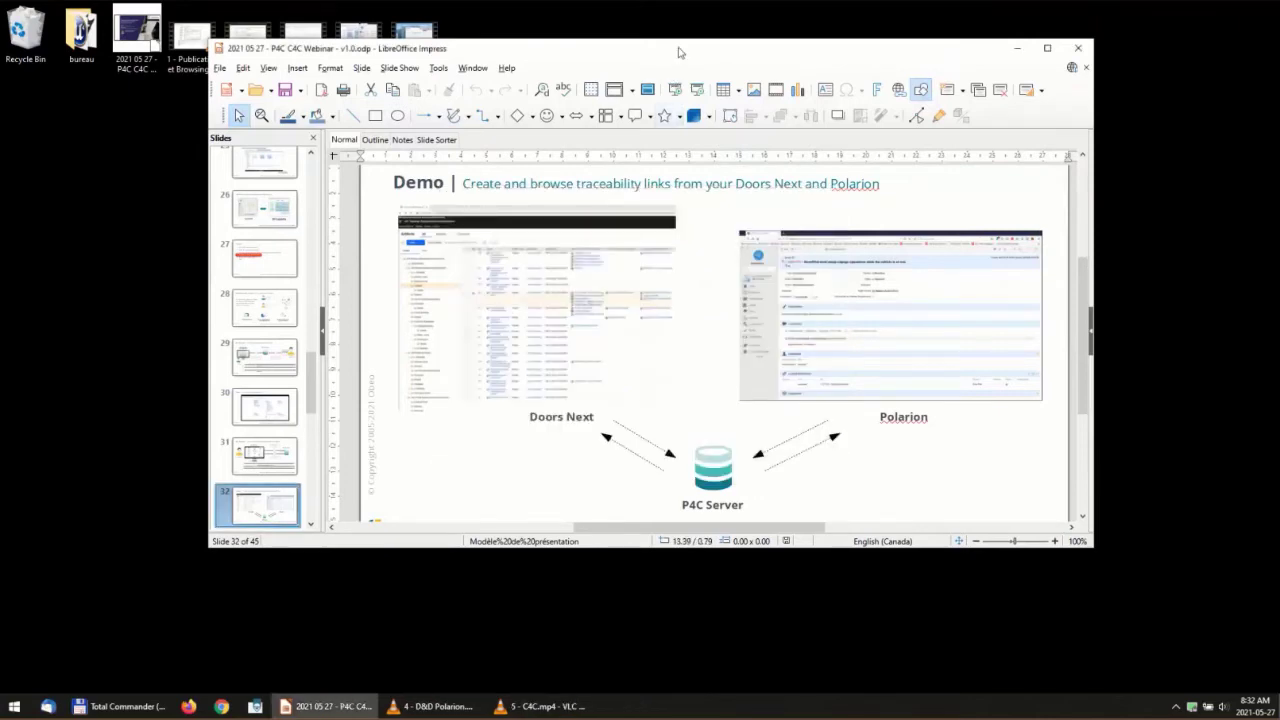
pyautogui.hotkey('shift', 'F5')
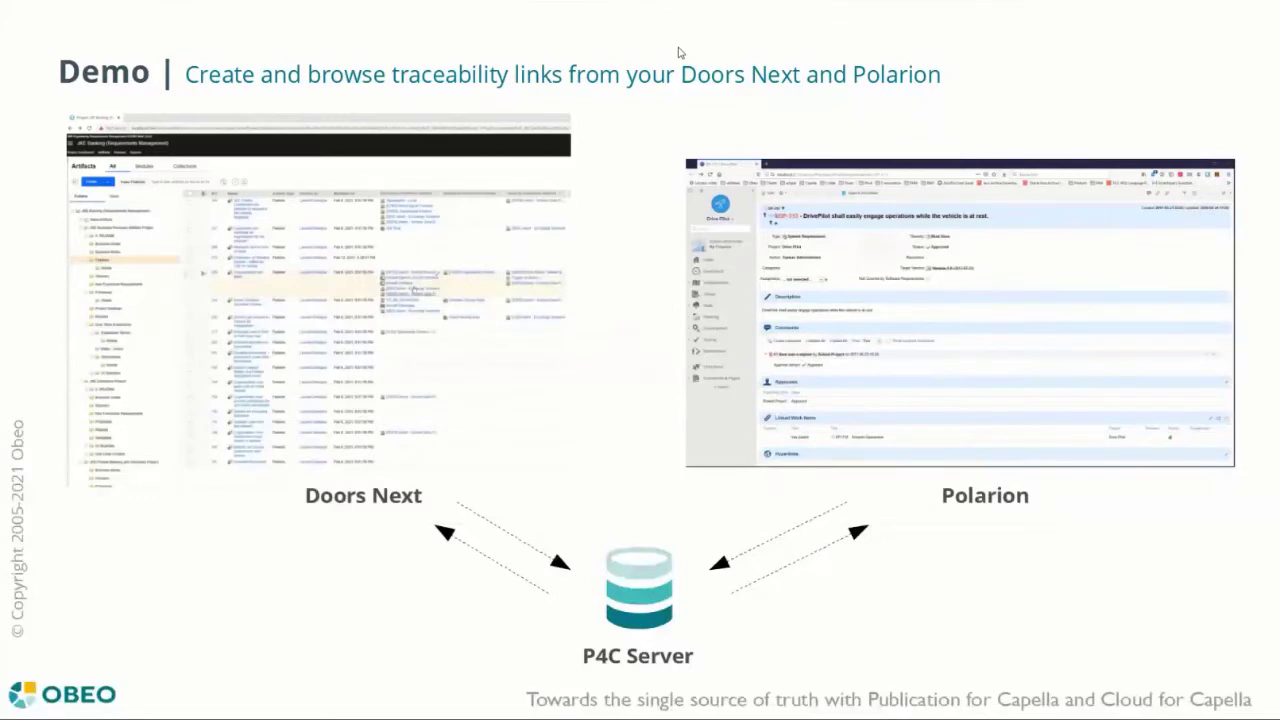